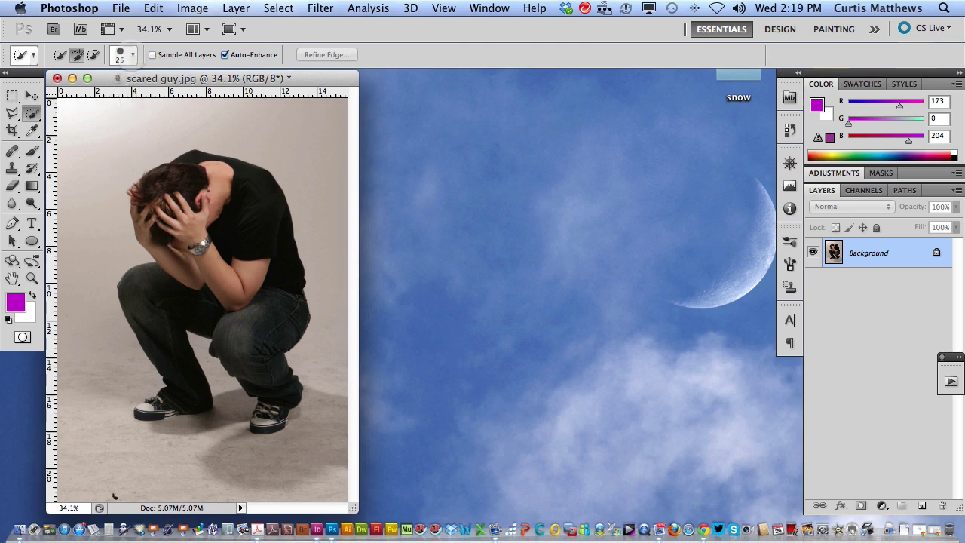
# Resize the Quick Selection brush to 229 px with 32% hardness
pyautogui.click(124, 54)
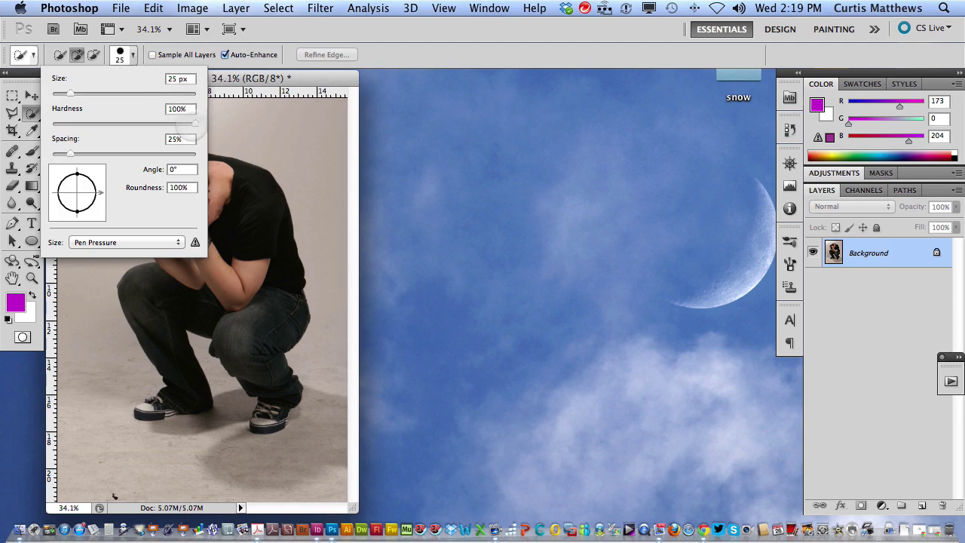
pyautogui.click(236, 82)
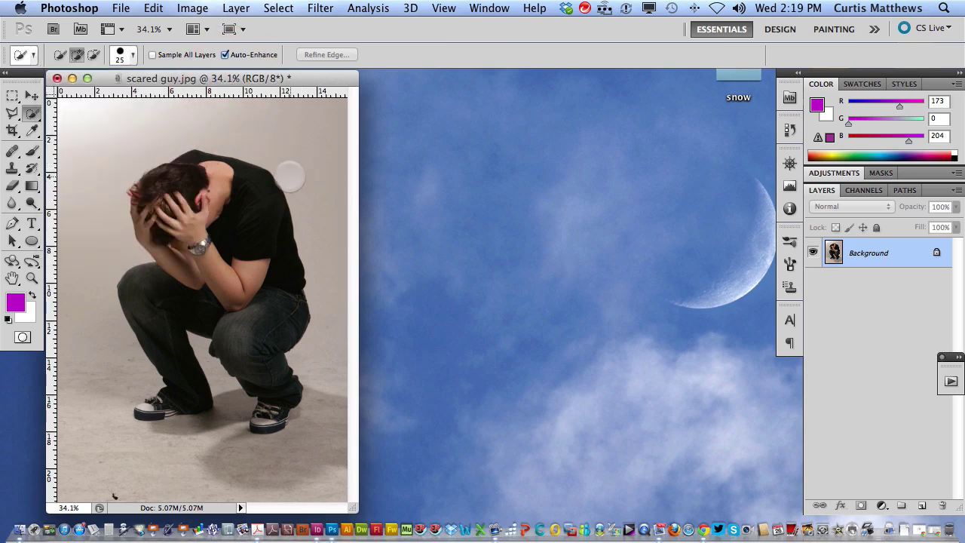
pyautogui.hotkey('ctrl', 'alt')
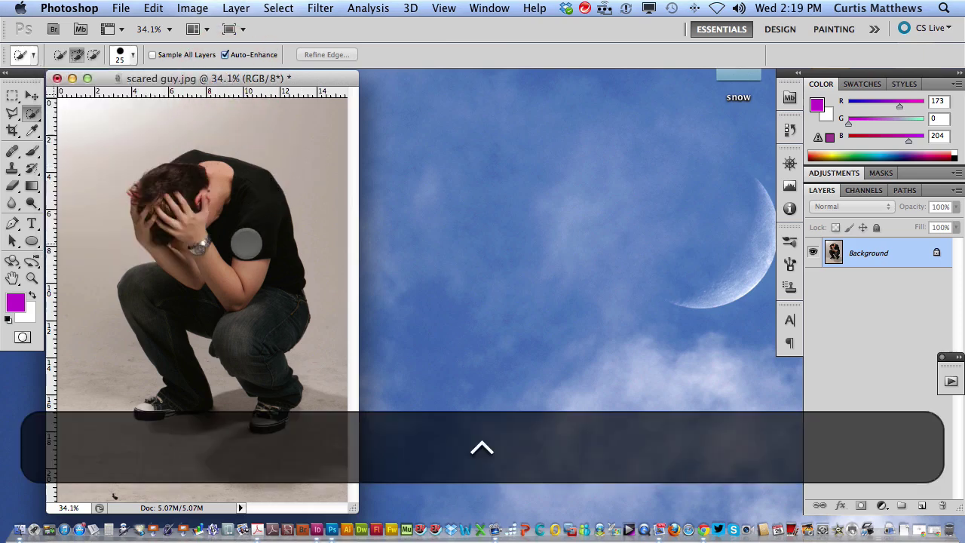
pyautogui.moveTo(242, 242)
pyautogui.mouseDown()
pyautogui.moveTo(287, 243)
pyautogui.moveTo(245, 245)
pyautogui.moveTo(276, 243)
pyautogui.moveTo(254, 251)
pyautogui.moveTo(263, 55)
pyautogui.moveTo(248, 209)
pyautogui.moveTo(254, 251)
pyautogui.moveTo(247, 99)
pyautogui.mouseUp()
# Set the Quick Selection brush to 100% hardness and 51 px size
pyautogui.click(129, 53)
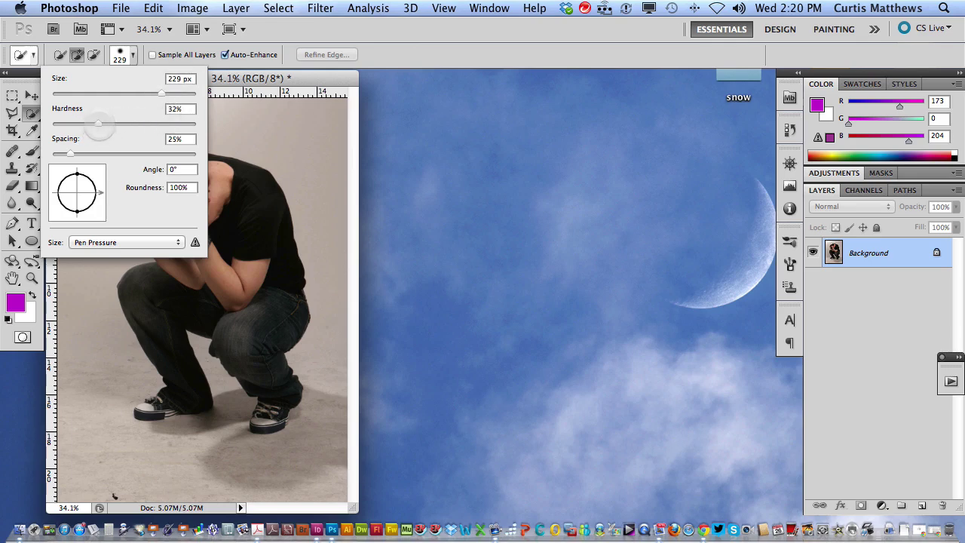
pyautogui.moveTo(98, 124); pyautogui.dragTo(196, 123)
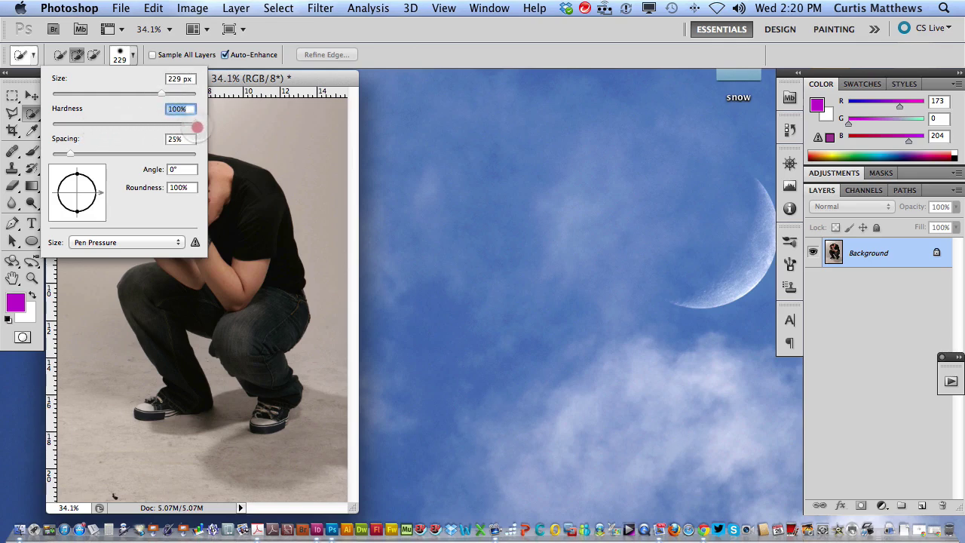
pyautogui.moveTo(161, 93)
pyautogui.mouseDown()
pyautogui.moveTo(201, 93)
pyautogui.moveTo(55, 91)
pyautogui.moveTo(89, 93)
pyautogui.mouseUp()
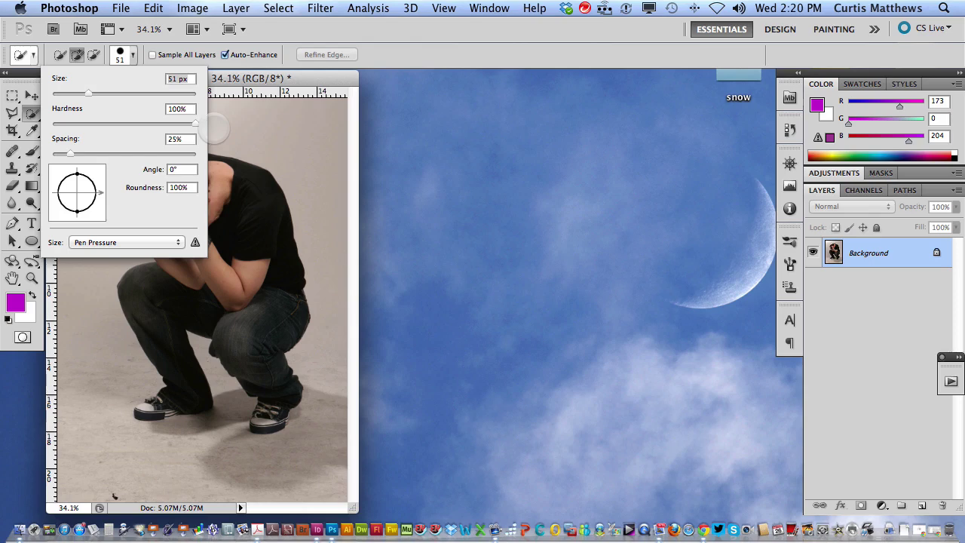
pyautogui.click(231, 82)
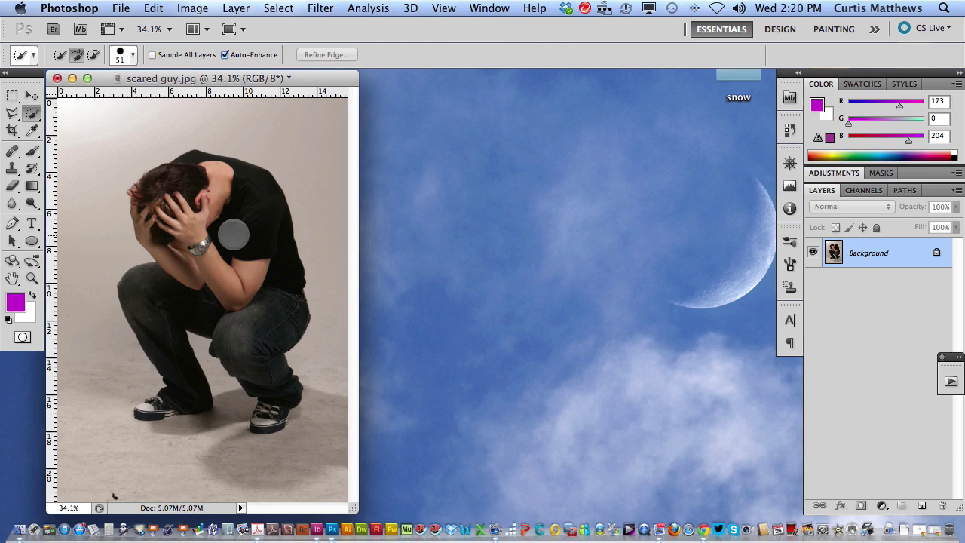
# Enlarge the Quick Selection brush to 250 px and select the crouching man from head to legs
pyautogui.press('[')
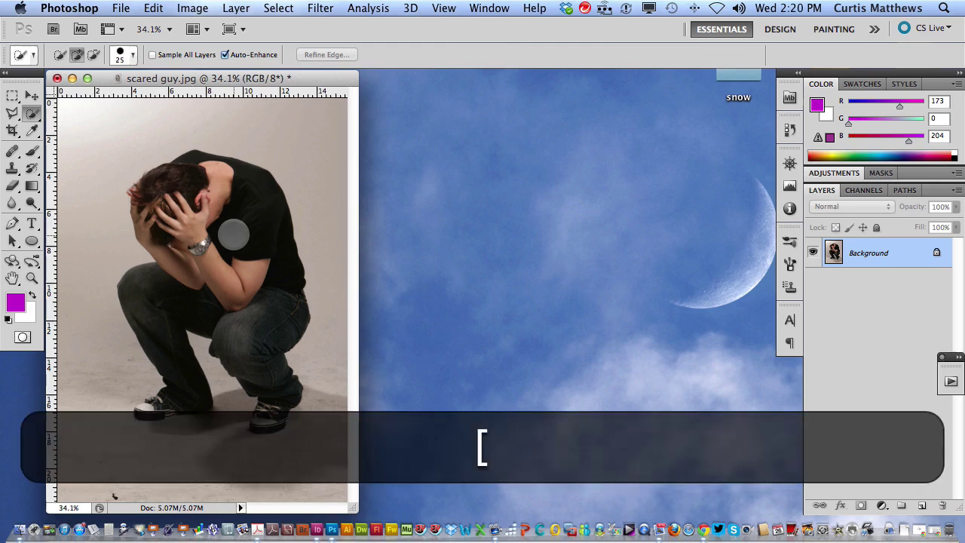
pyautogui.press(']')
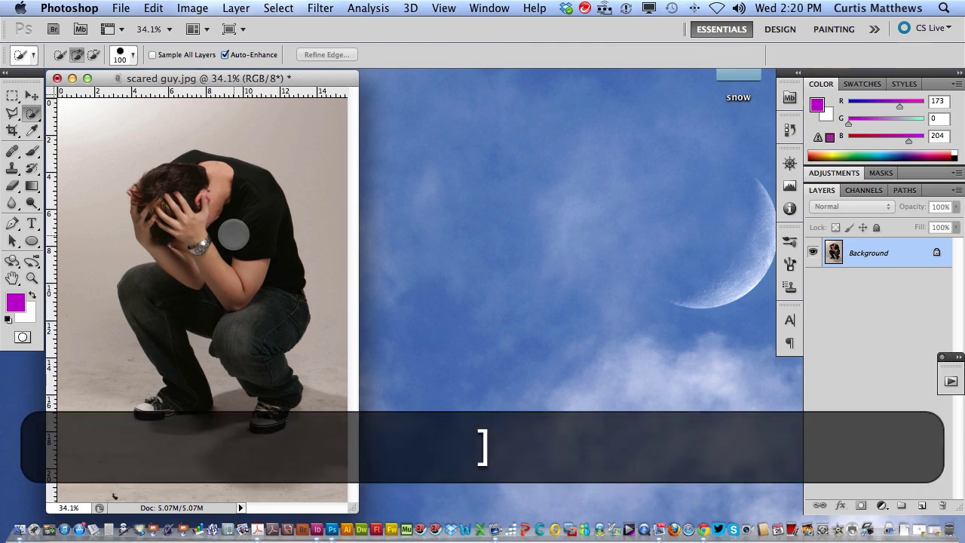
pyautogui.press(']')
pyautogui.press(']')
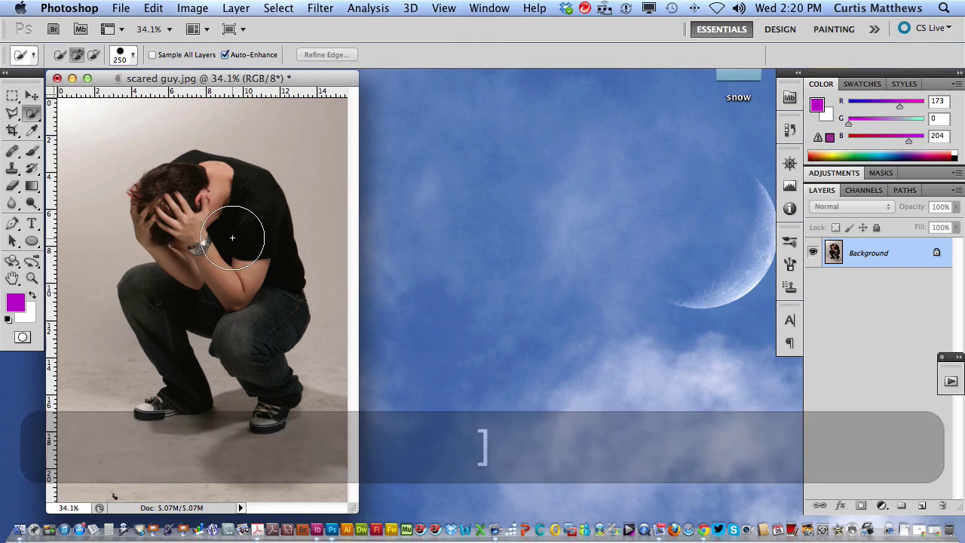
pyautogui.moveTo(236, 241)
pyautogui.mouseDown()
pyautogui.moveTo(213, 208)
pyautogui.moveTo(188, 204)
pyautogui.moveTo(242, 275)
pyautogui.moveTo(248, 304)
pyautogui.moveTo(197, 285)
pyautogui.moveTo(233, 190)
pyautogui.mouseUp()
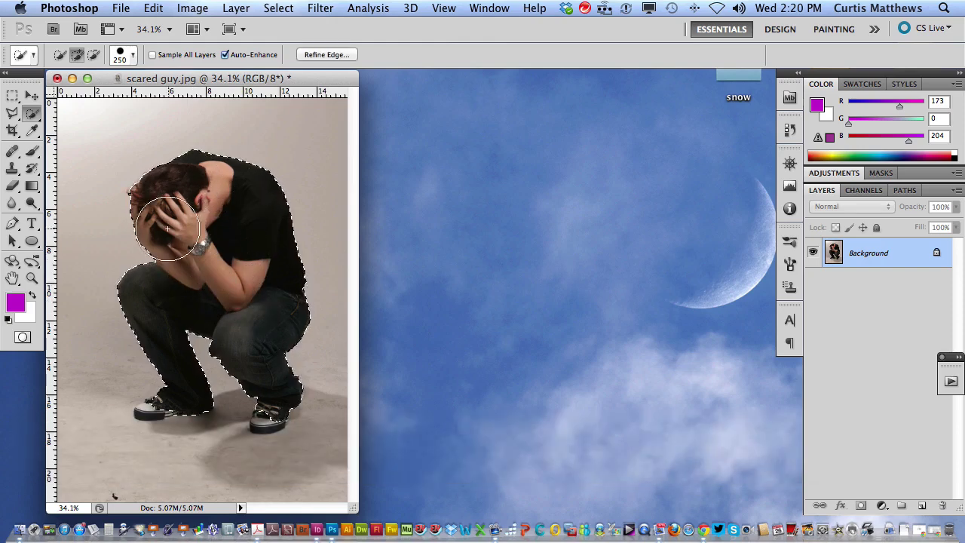
pyautogui.moveTo(179, 332); pyautogui.dragTo(225, 394)
# Undo the 80 px selection stroke at the shoes and add the missing shoe to the selection with a 60 px brush
pyautogui.press('[')
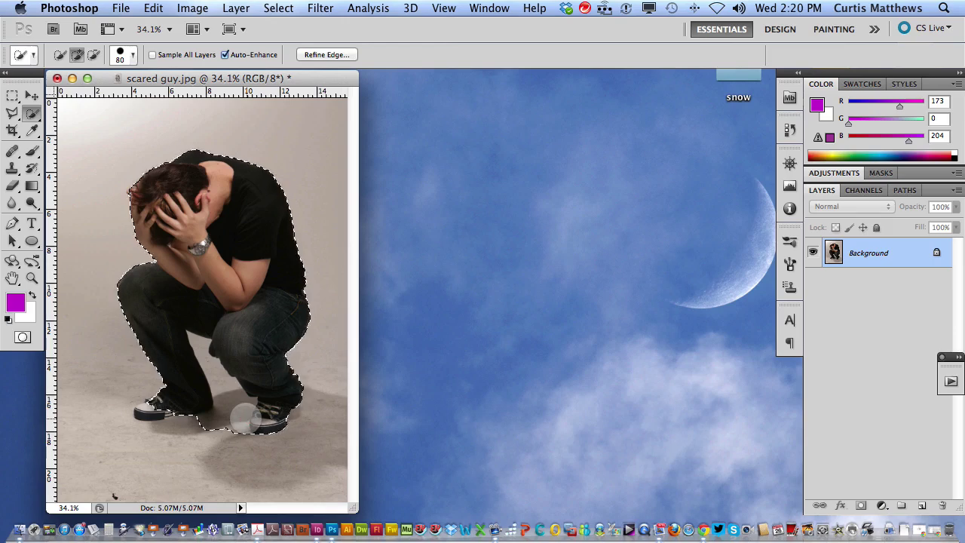
pyautogui.click(246, 418)
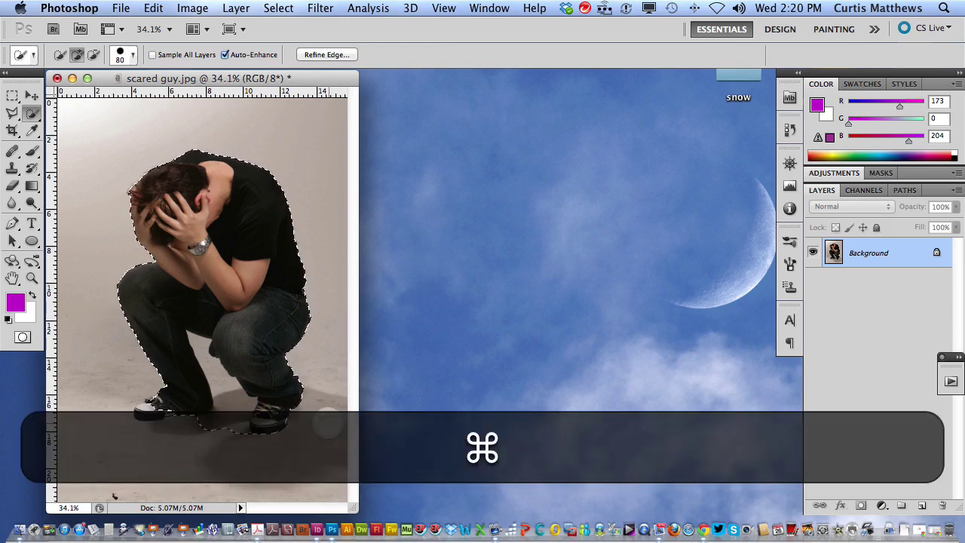
pyautogui.press('super+z')
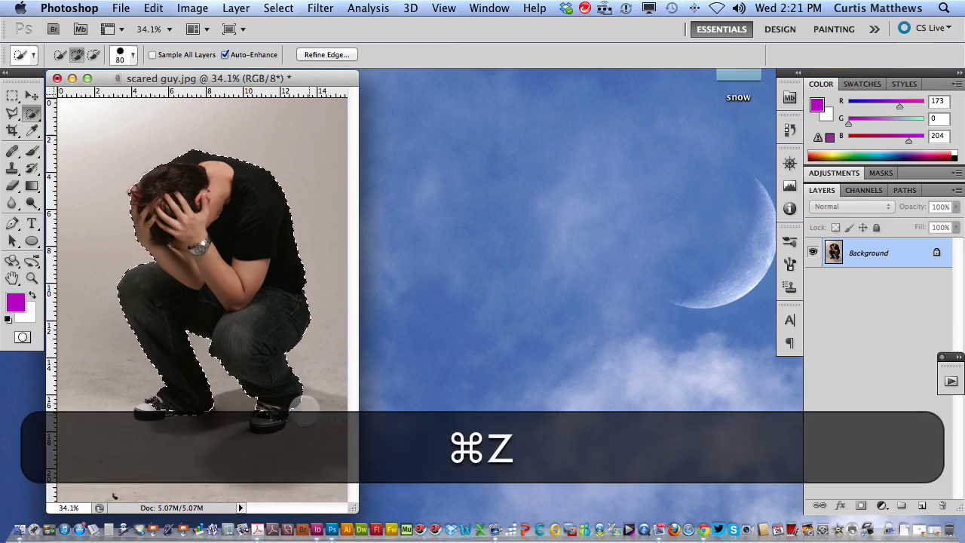
pyautogui.press('[')
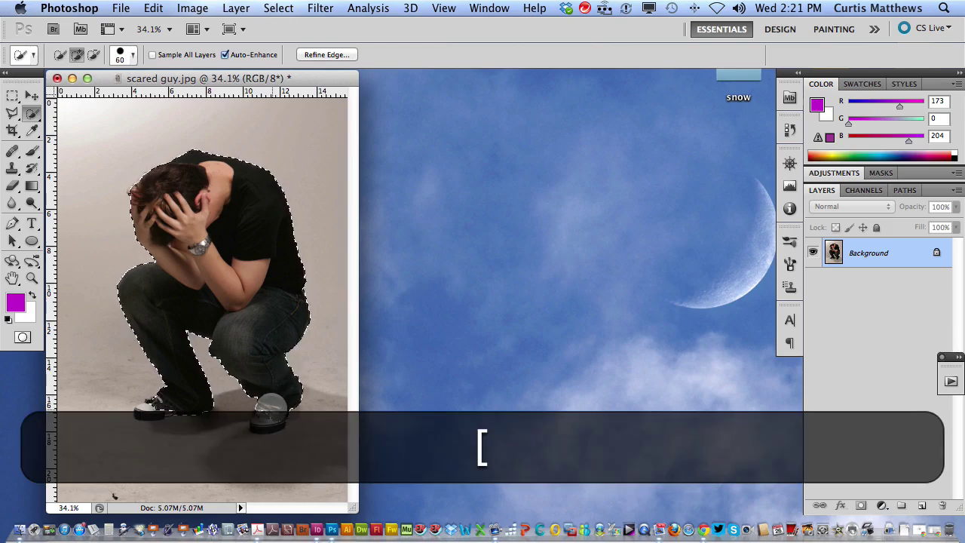
pyautogui.click(260, 425)
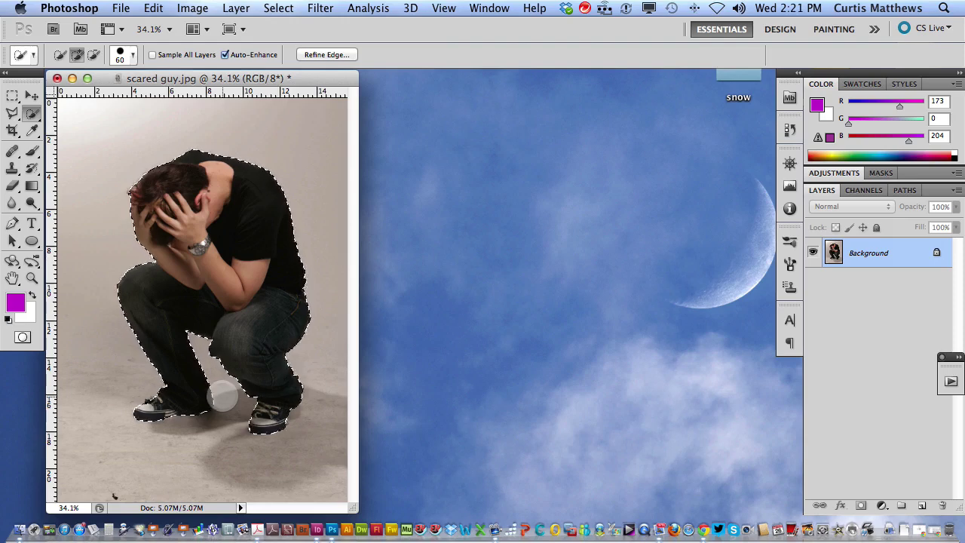
# Preview the selection in Quick Mask mode and set the mask color to indicate Masked Areas
pyautogui.press('q')
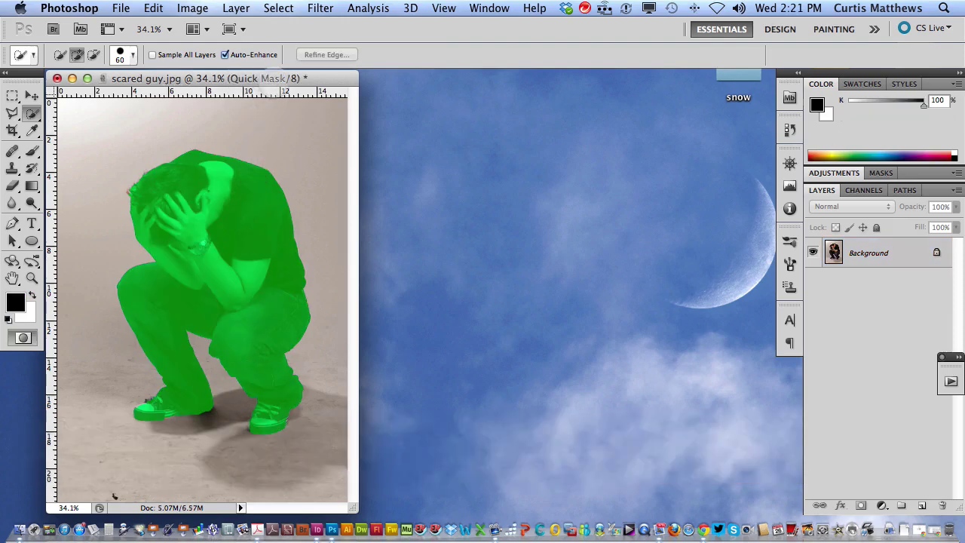
pyautogui.press('q')
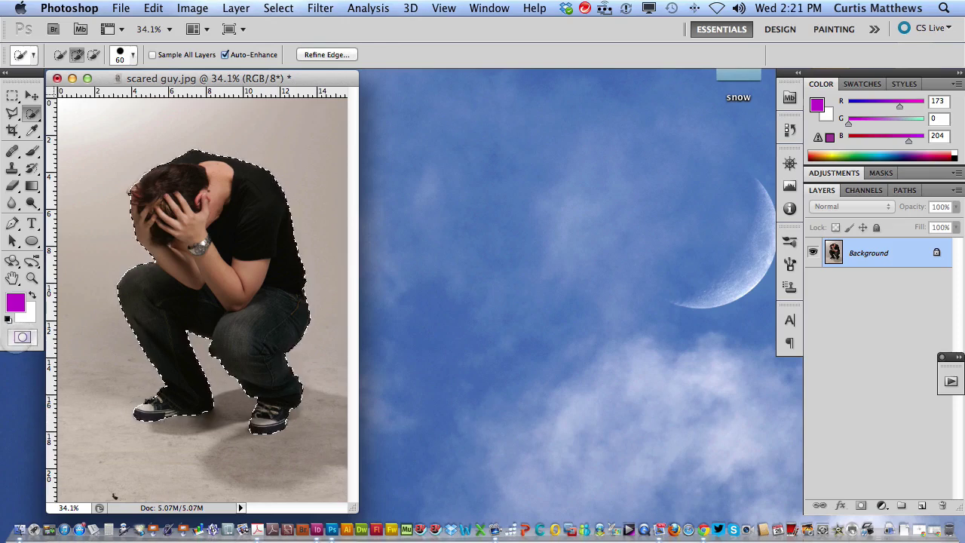
pyautogui.doubleClick(22, 337)
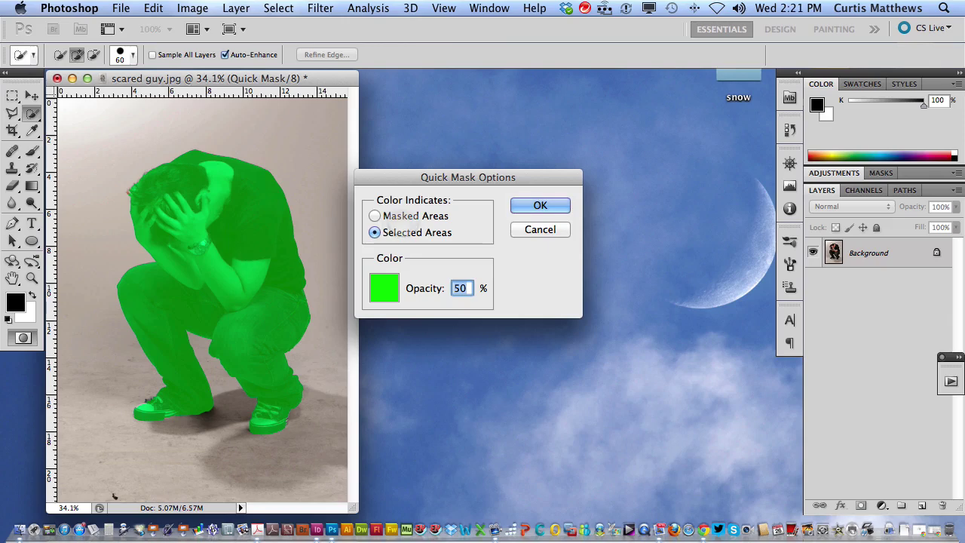
pyautogui.click(375, 216)
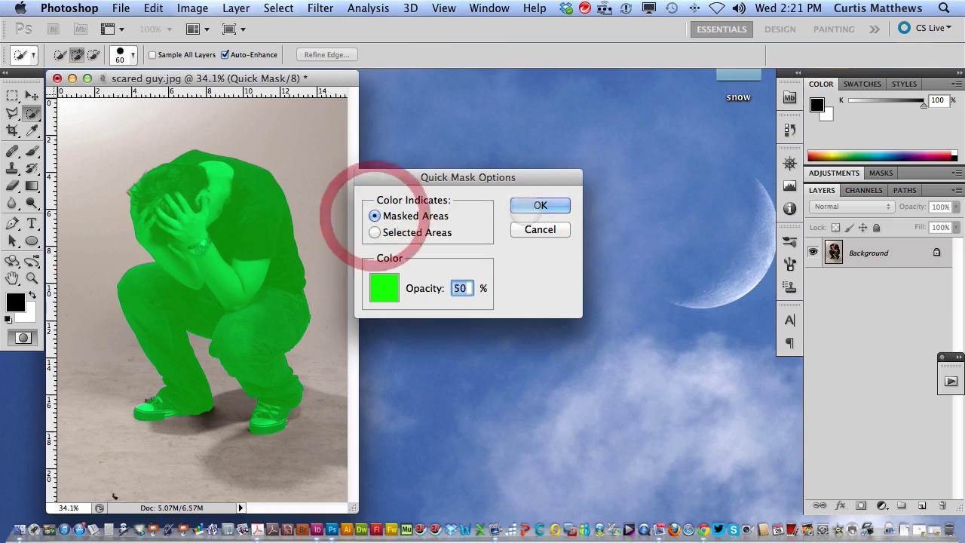
pyautogui.click(536, 206)
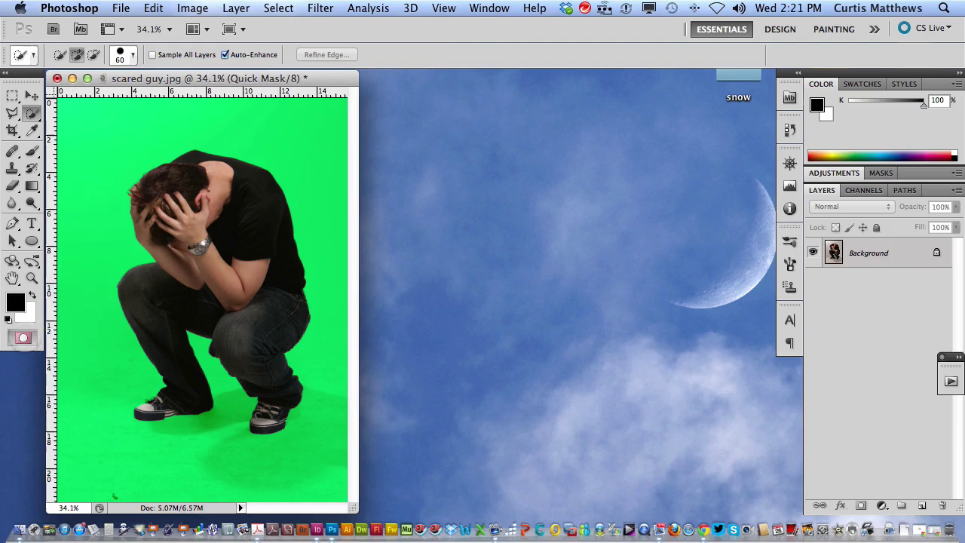
# Set the Quick Mask color to indicate Selected Areas and stay in Quick Mask mode
pyautogui.click(22, 338)
pyautogui.click(23, 338)
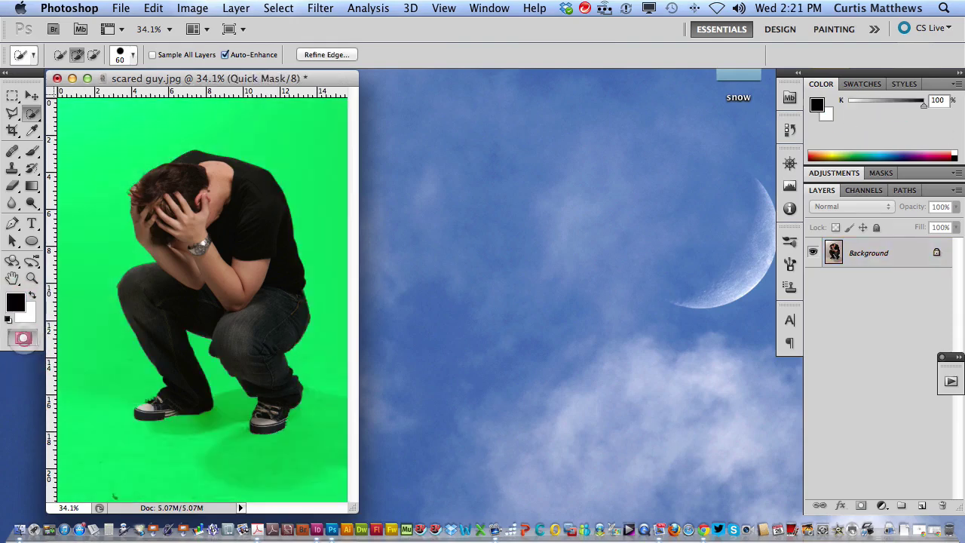
pyautogui.doubleClick(23, 338)
pyautogui.click(384, 231)
pyautogui.click(525, 205)
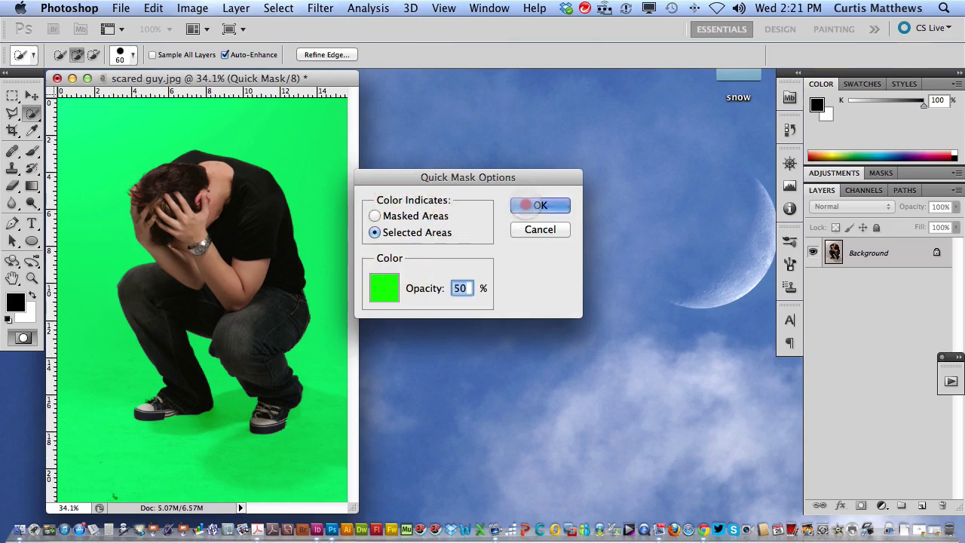
# Switch to the Brush tool and try a black stroke on the mask beside the man's leg, then undo it
pyautogui.press('super+equal')
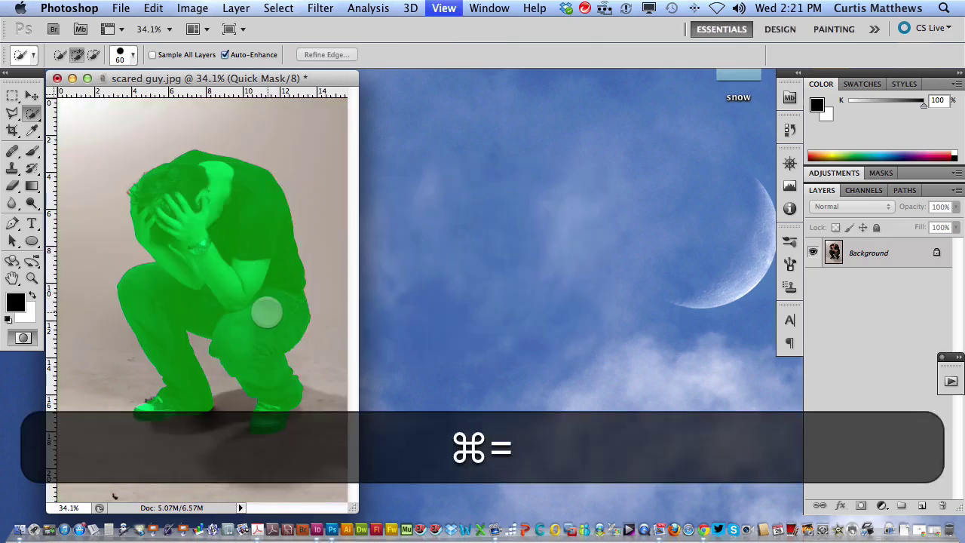
pyautogui.press('super+equal')
pyautogui.moveTo(286, 345); pyautogui.dragTo(308, 173)
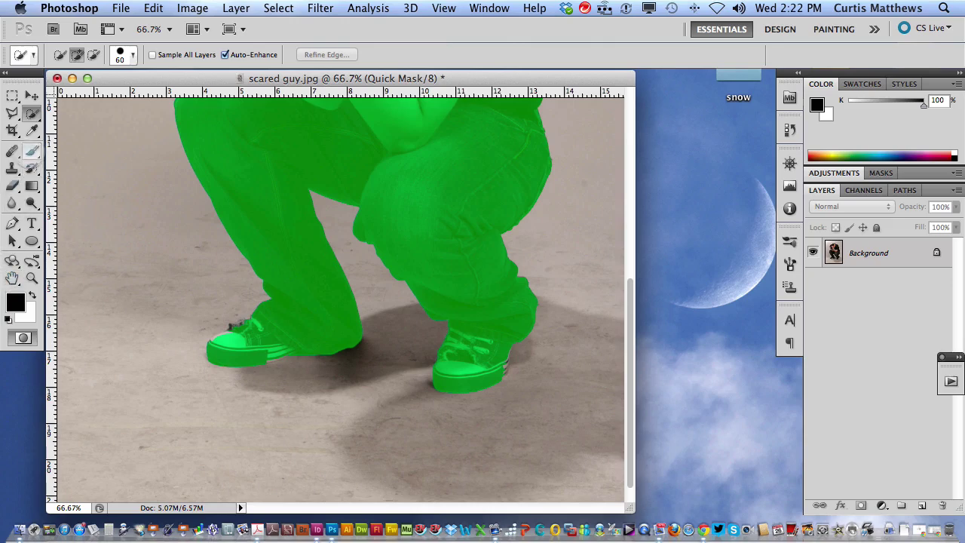
pyautogui.click(31, 150)
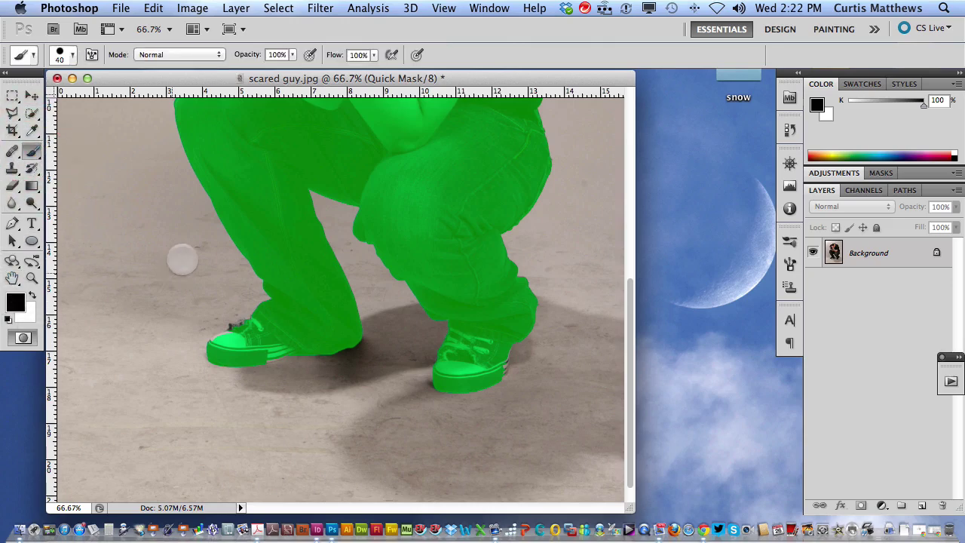
pyautogui.moveTo(235, 219)
pyautogui.mouseDown()
pyautogui.moveTo(204, 199)
pyautogui.moveTo(217, 235)
pyautogui.moveTo(180, 193)
pyautogui.moveTo(190, 257)
pyautogui.moveTo(162, 209)
pyautogui.moveTo(176, 236)
pyautogui.mouseUp()
pyautogui.press('super+z')
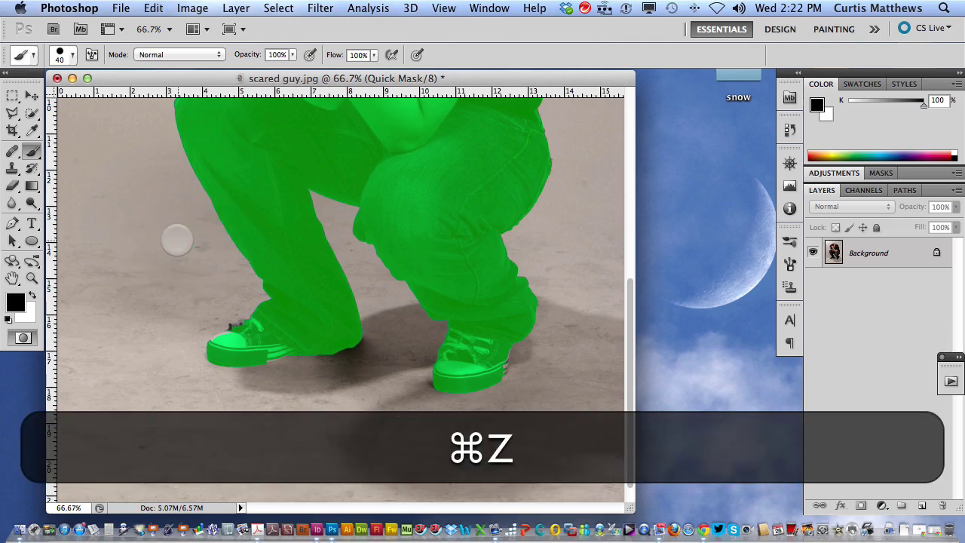
# Try erasing part of the mask along the lower leg with a white brush stroke and undo it
pyautogui.click(32, 295)
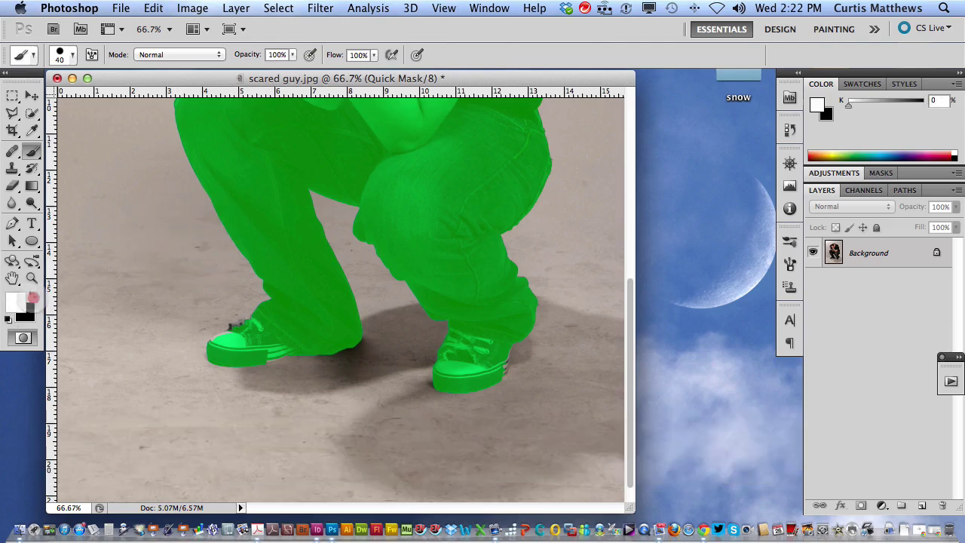
pyautogui.moveTo(211, 235)
pyautogui.mouseDown()
pyautogui.moveTo(223, 194)
pyautogui.moveTo(240, 244)
pyautogui.moveTo(211, 182)
pyautogui.moveTo(240, 219)
pyautogui.moveTo(248, 280)
pyautogui.mouseUp()
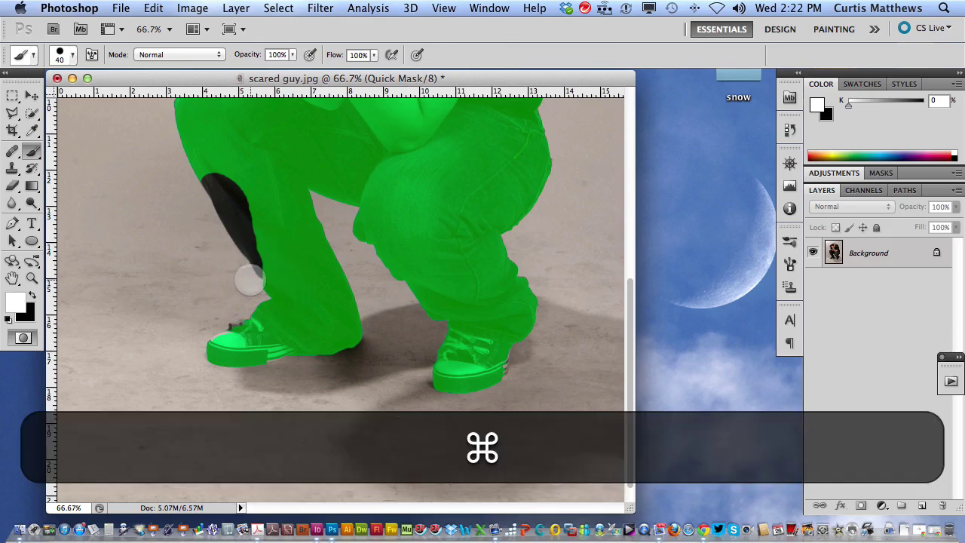
pyautogui.press('super+z')
# Reset the painting colors to default and swap them repeatedly, ending with black as foreground and white as background
pyautogui.scroll(-1, 81, 287)
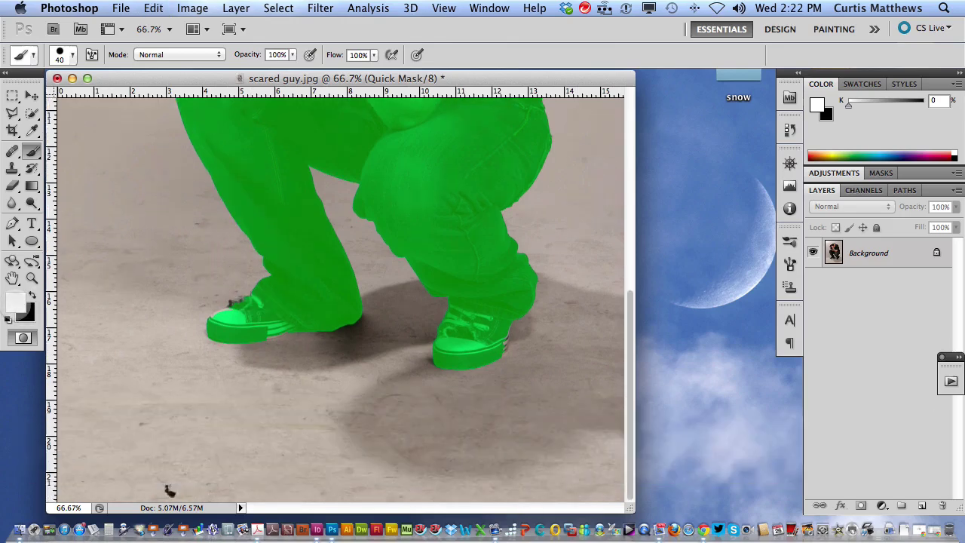
pyautogui.press('d')
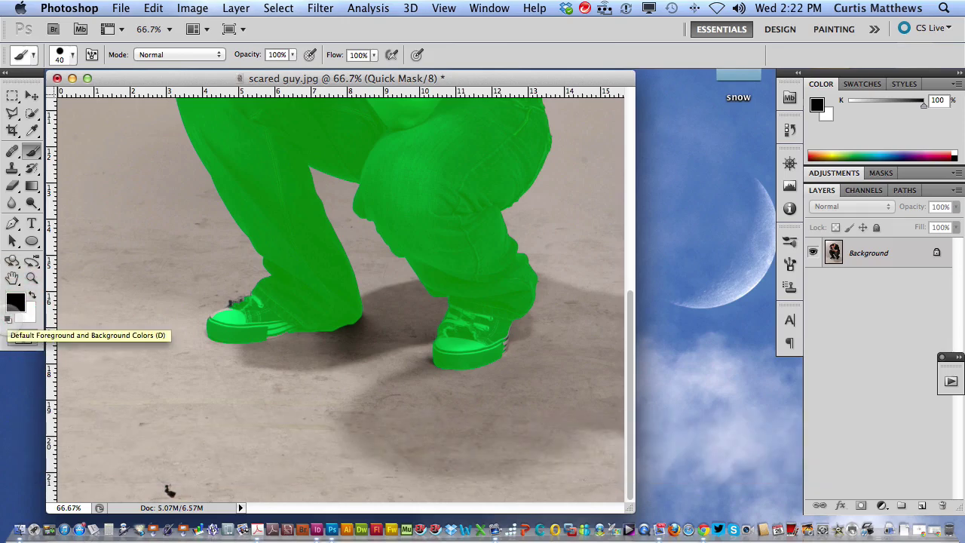
pyautogui.press('d')
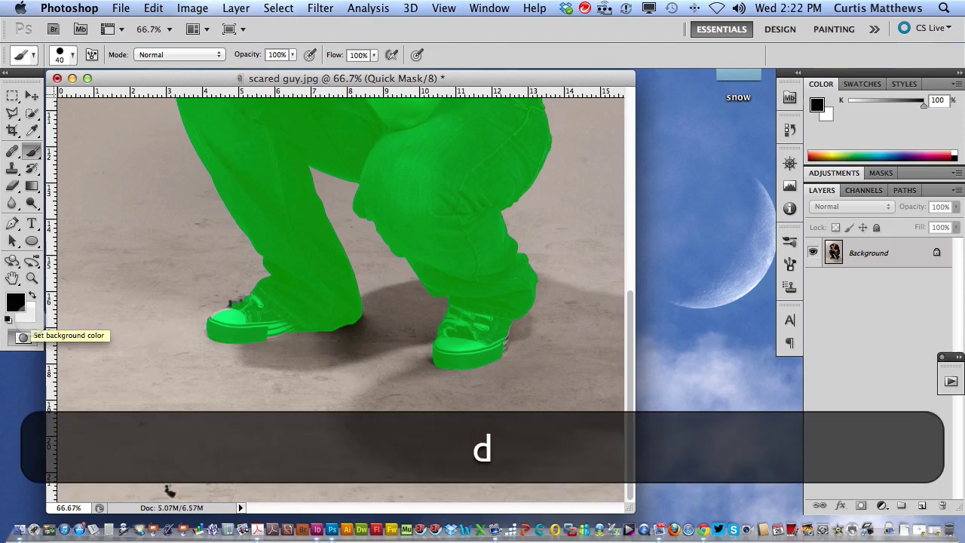
pyautogui.press('x')
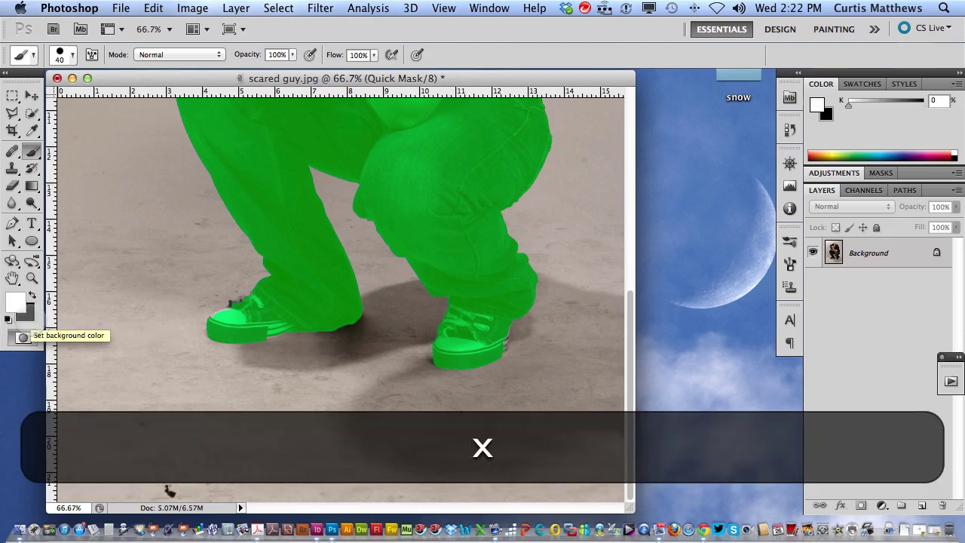
pyautogui.press('x')
pyautogui.press('x')
pyautogui.press('x')
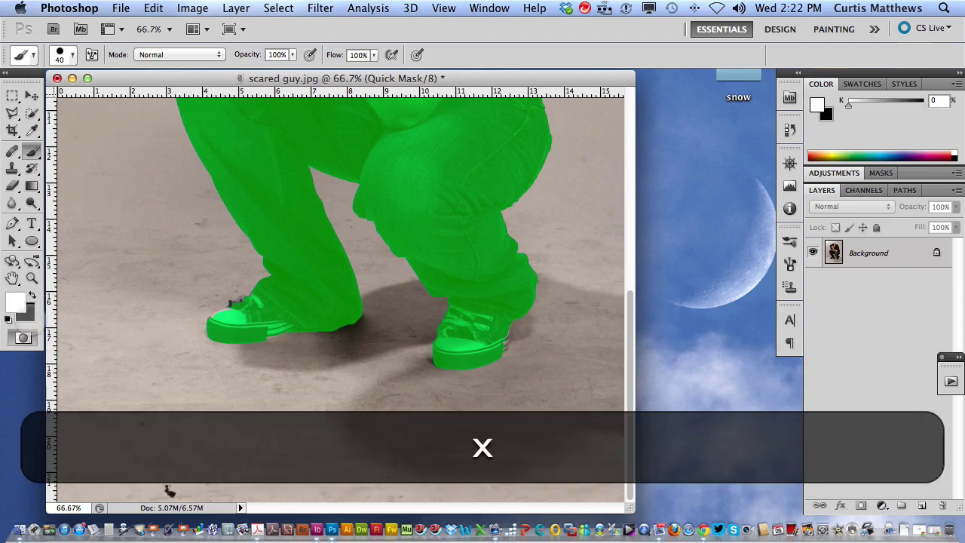
pyautogui.press('x')
pyautogui.press('x')
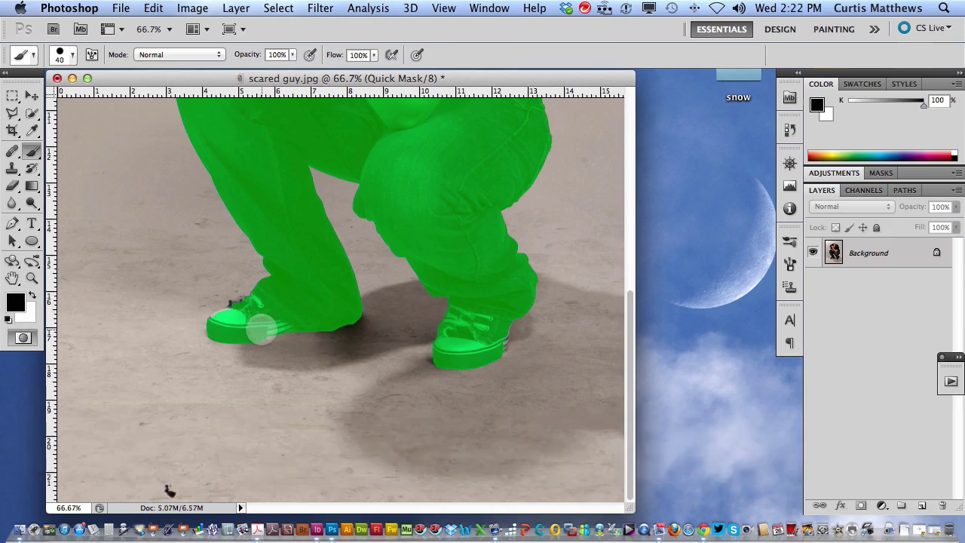
# Paint black over the unmasked gaps on both shoes to add the soles, heel and laces to the Quick Mask
pyautogui.click(263, 330)
pyautogui.moveTo(263, 330); pyautogui.dragTo(294, 317)
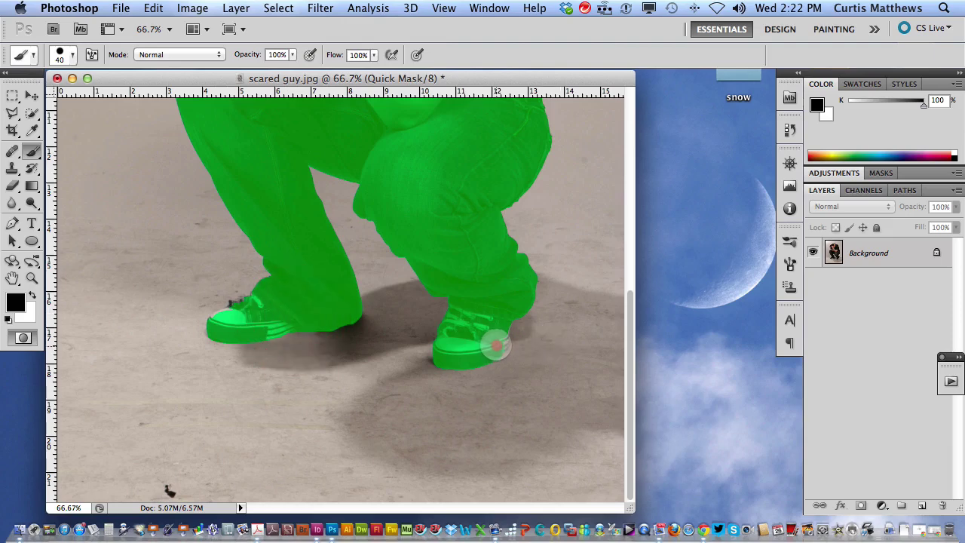
pyautogui.click(498, 336)
pyautogui.moveTo(497, 335); pyautogui.dragTo(491, 308)
pyautogui.press('space')
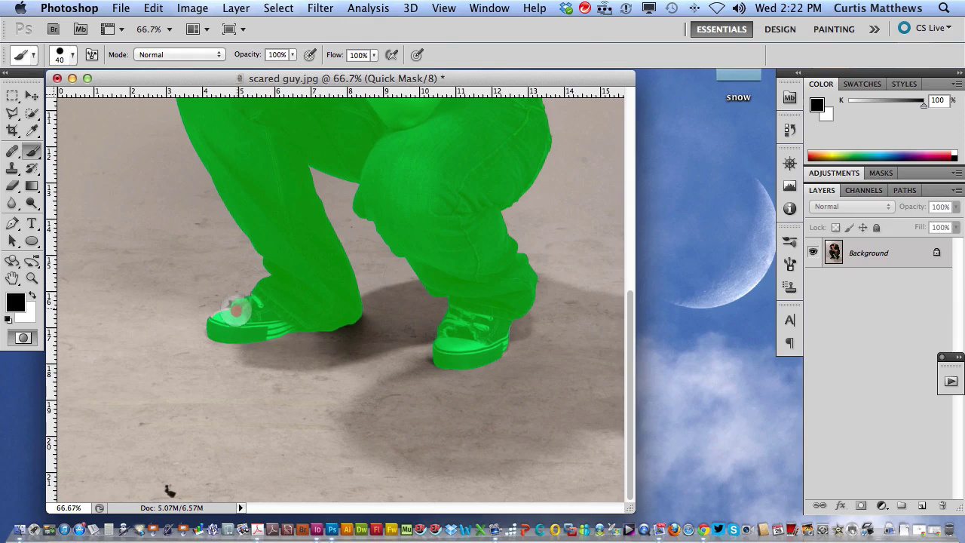
pyautogui.click(228, 317)
pyautogui.moveTo(229, 317); pyautogui.dragTo(219, 321)
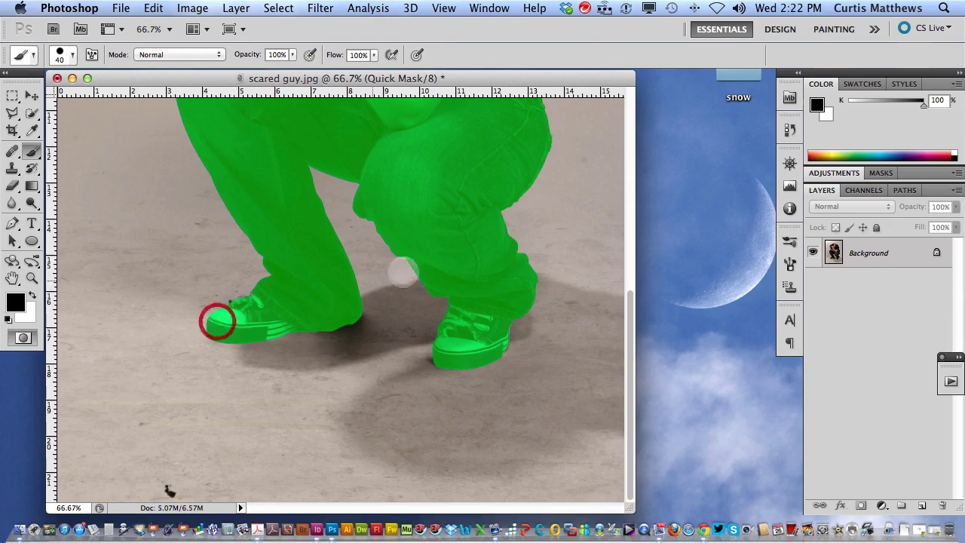
# Reduce the brush to size 8 and paint the stray hair tuft at the front of the man's head into the mask at 200% zoom
pyautogui.scroll(10, 467, 370)
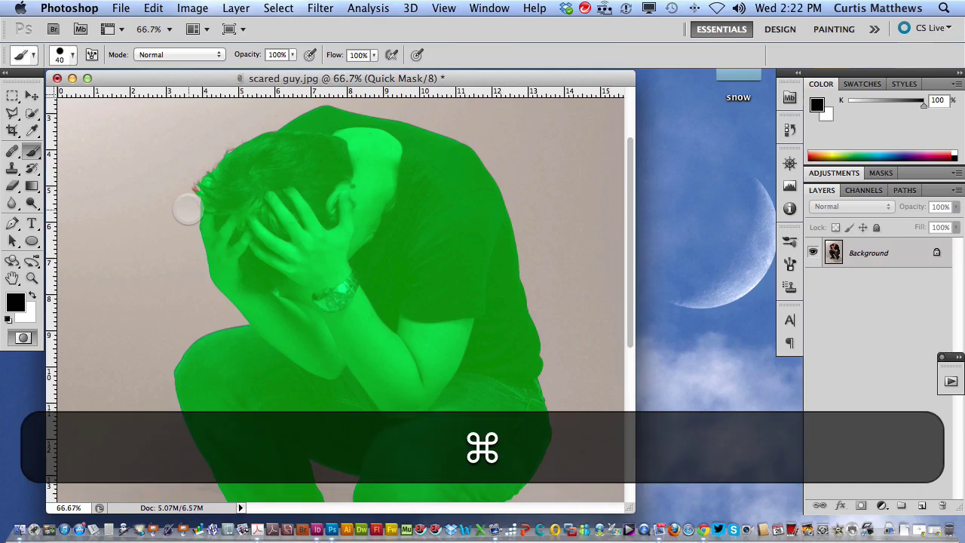
pyautogui.press('super+equal')
pyautogui.press('super+equal')
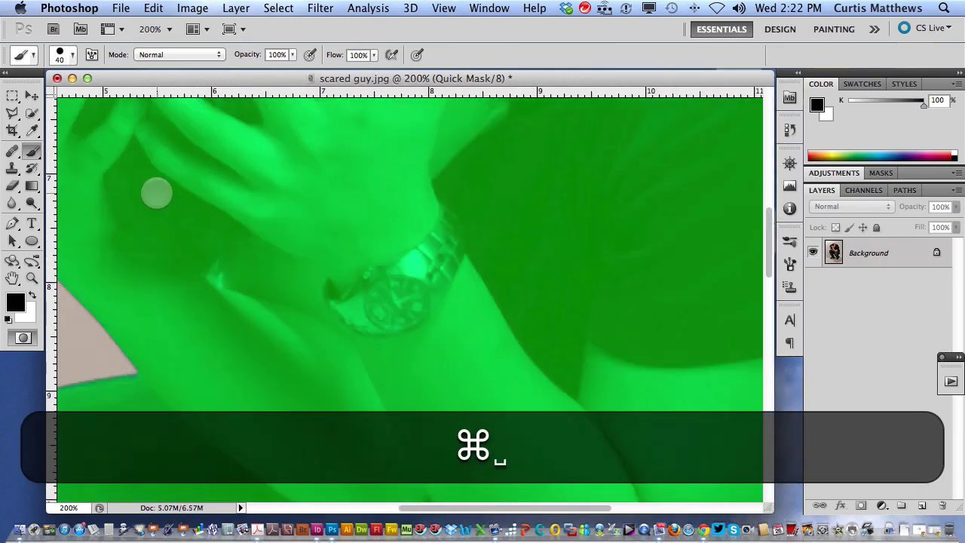
pyautogui.moveTo(155, 189)
pyautogui.mouseDown()
pyautogui.moveTo(252, 309)
pyautogui.moveTo(362, 369)
pyautogui.mouseUp()
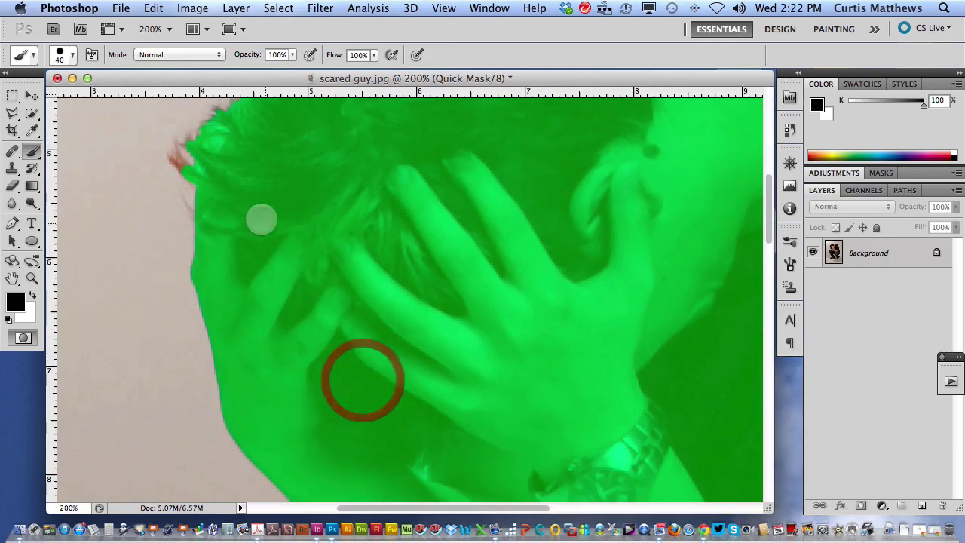
pyautogui.moveTo(258, 211); pyautogui.dragTo(323, 261)
pyautogui.hscroll(1, 270, 226)
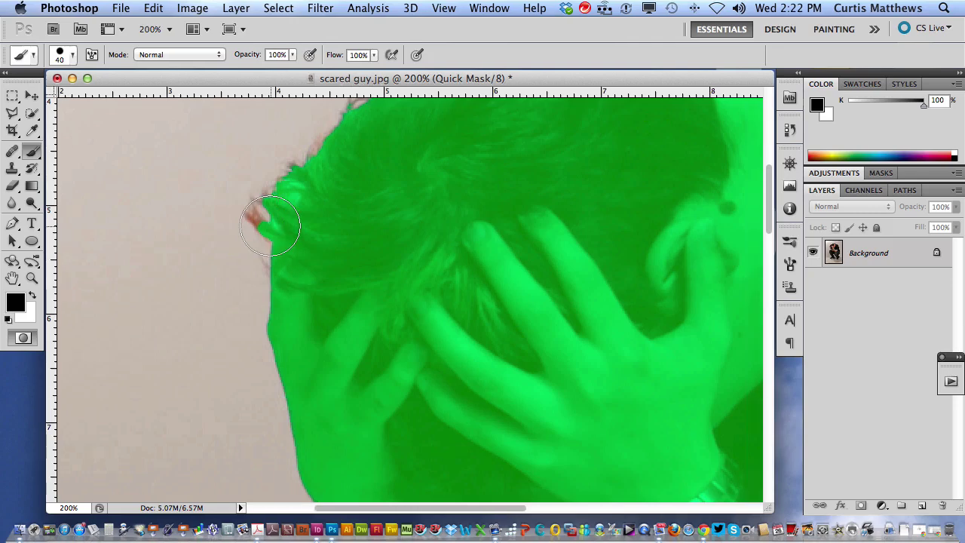
pyautogui.press('[')
pyautogui.press('[')
pyautogui.press('[')
pyautogui.hscroll(4, 270, 222)
pyautogui.press('[')
pyautogui.press('[')
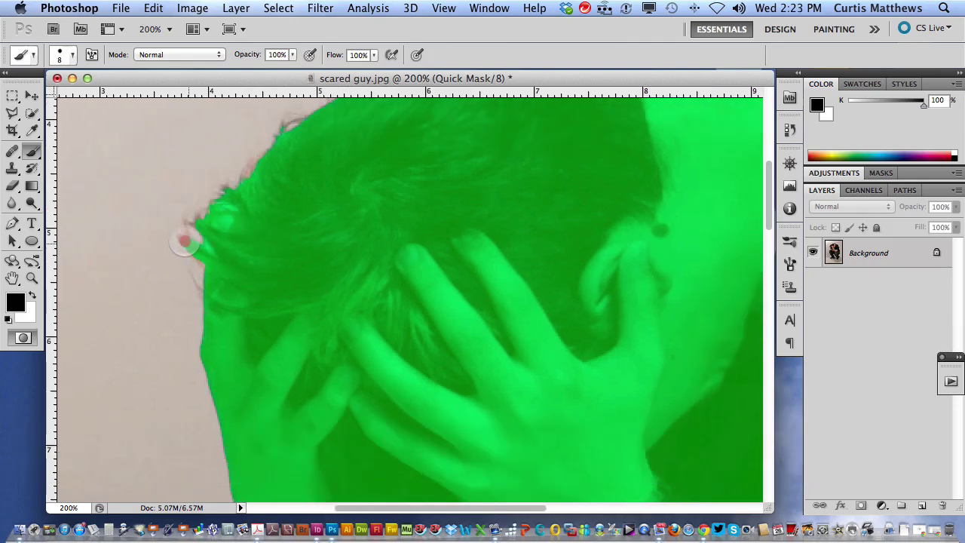
pyautogui.moveTo(183, 242); pyautogui.dragTo(189, 244)
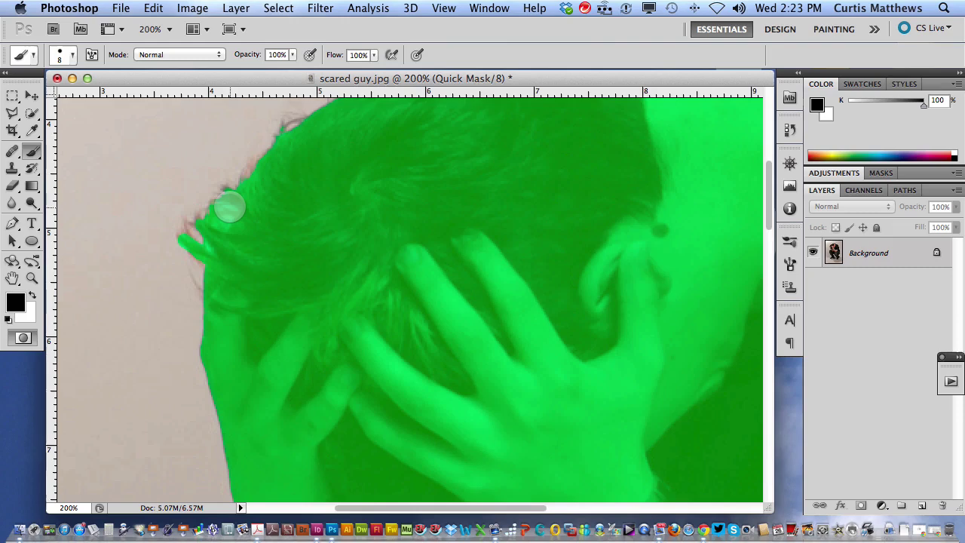
# Remove the areas between the front hair tufts from the mask with a white size 7 brush, and undo the last stroke
pyautogui.press('x')
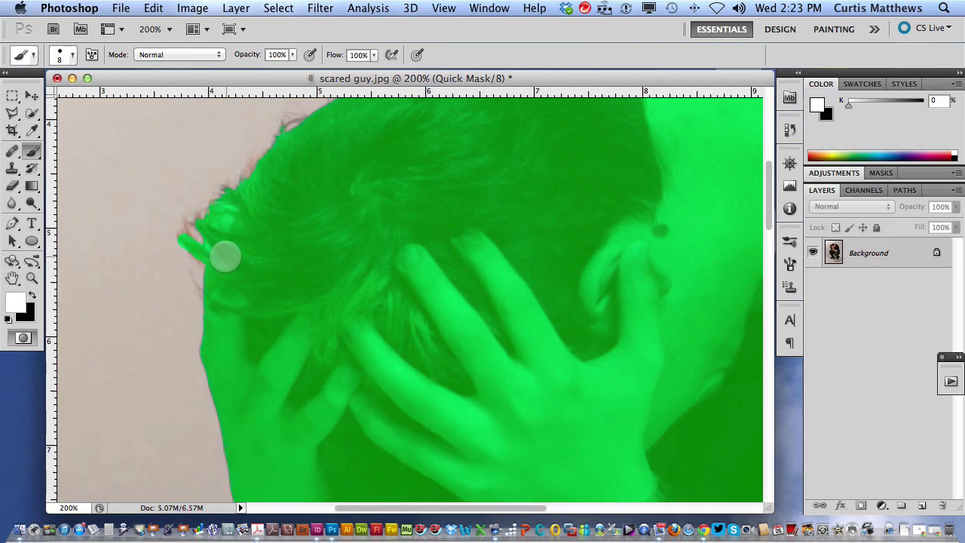
pyautogui.press('[')
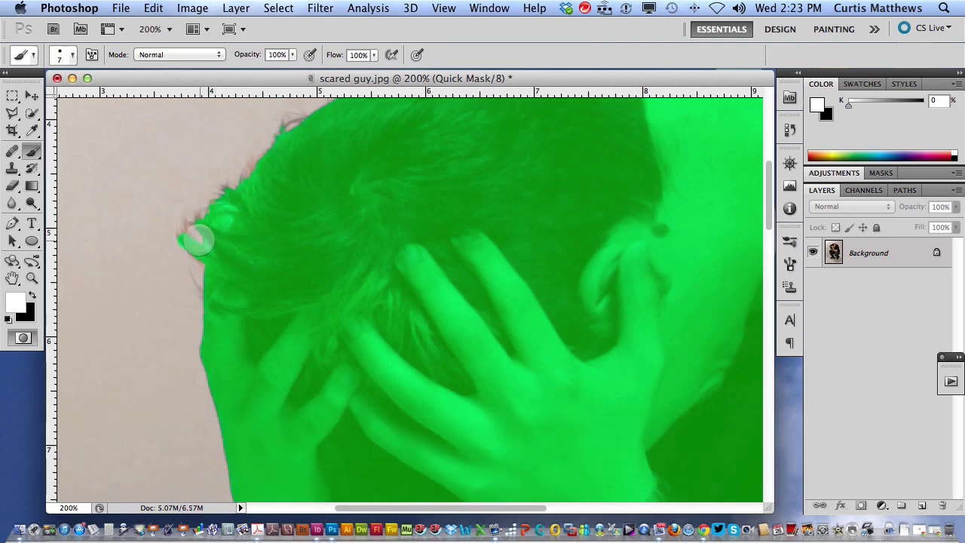
pyautogui.moveTo(199, 240)
pyautogui.mouseDown()
pyautogui.moveTo(222, 227)
pyautogui.moveTo(218, 209)
pyautogui.moveTo(232, 209)
pyautogui.mouseUp()
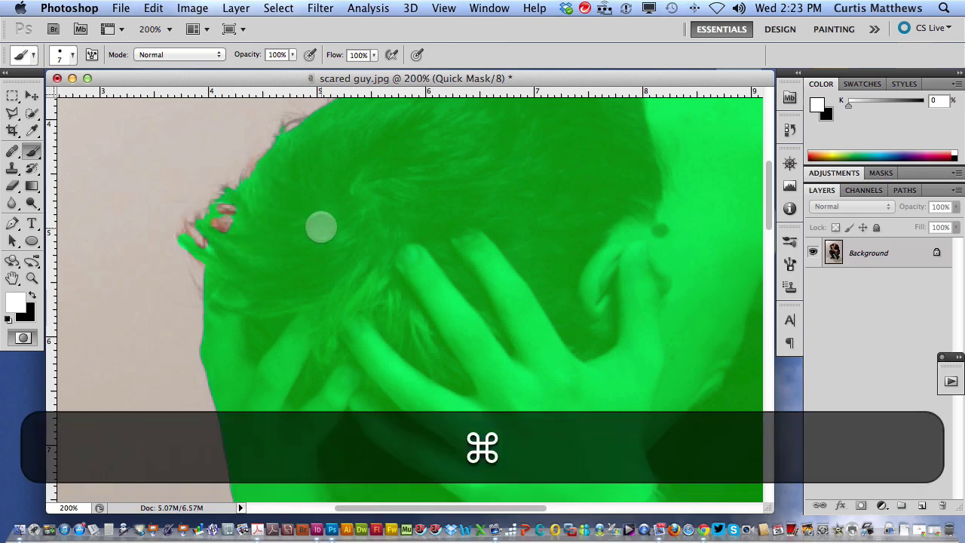
pyautogui.press('super+z')
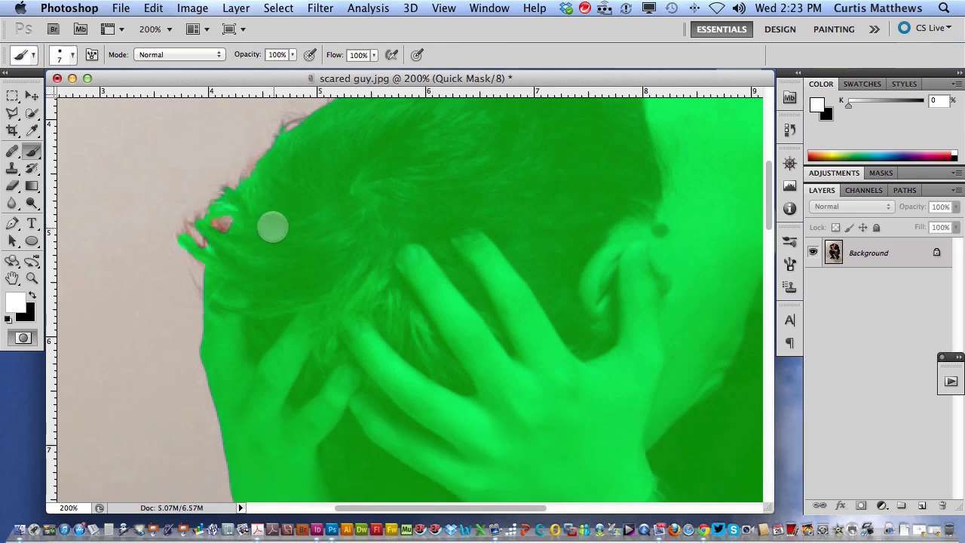
# Exit Quick Mask mode to turn the painted mask into a selection, with the whole image in view at 33.3%
pyautogui.press('super+minus')
pyautogui.press('super+minus')
pyautogui.press('super+minus')
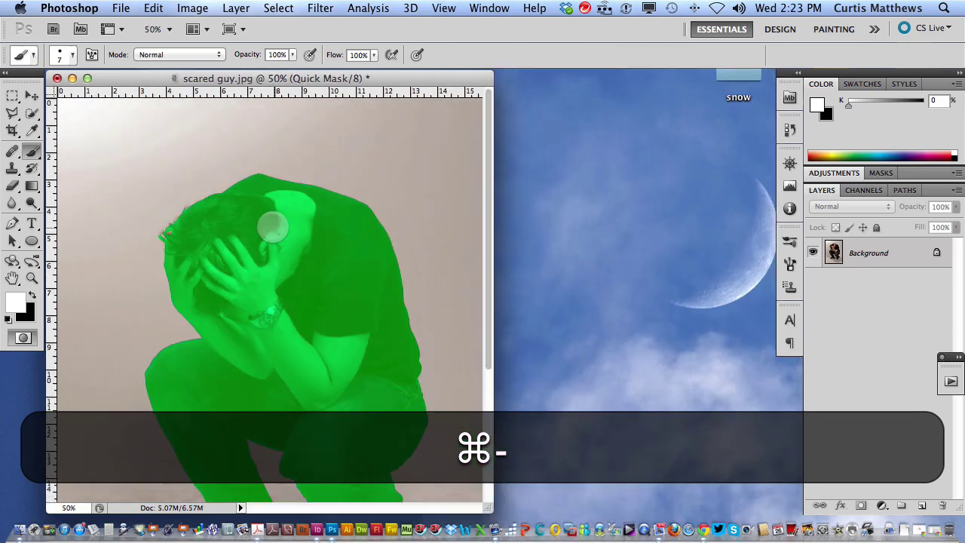
pyautogui.press('super+minus')
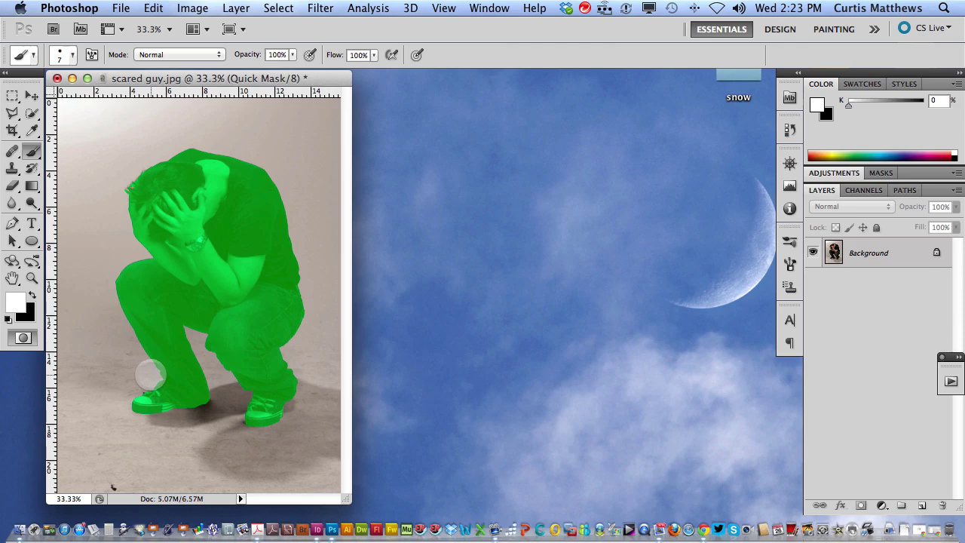
pyautogui.press('q')
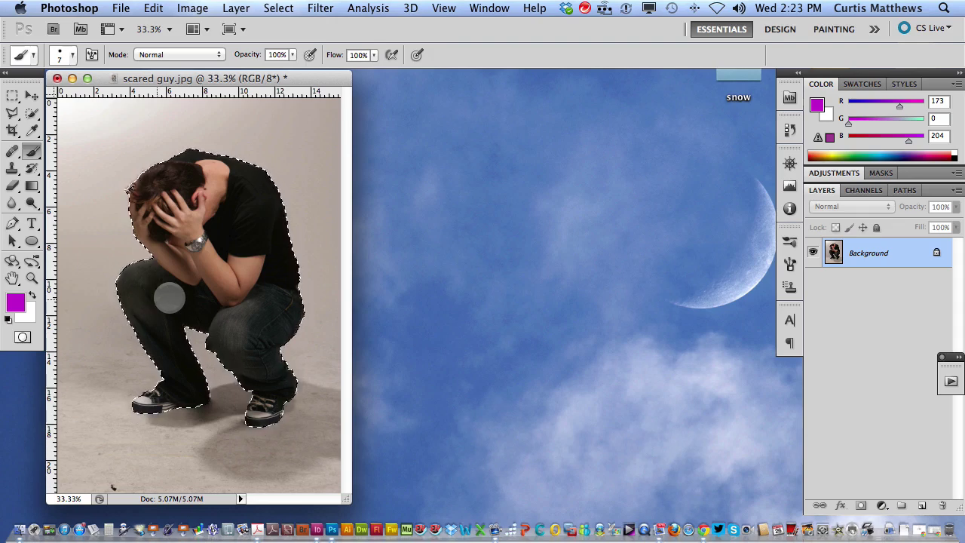
# Activate the Quick Selection tool and open Refine Edge for the man's selection, placing the dialog beside the image
pyautogui.click(32, 113)
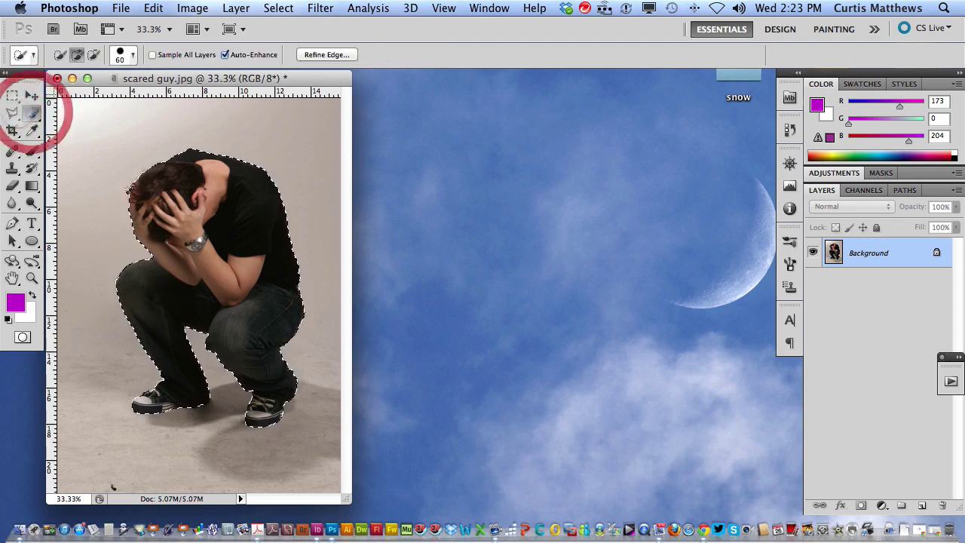
pyautogui.click(14, 114)
pyautogui.click(28, 113)
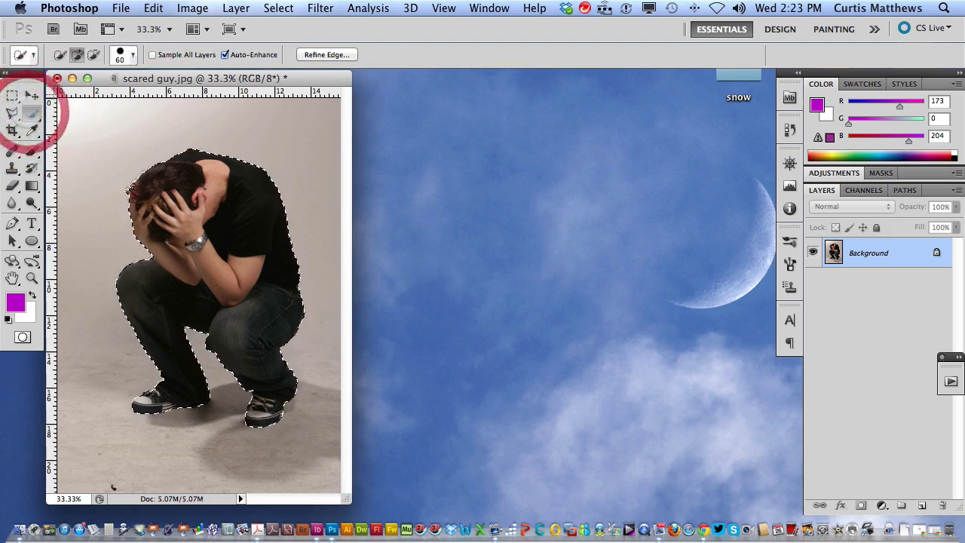
pyautogui.click(13, 113)
pyautogui.click(30, 113)
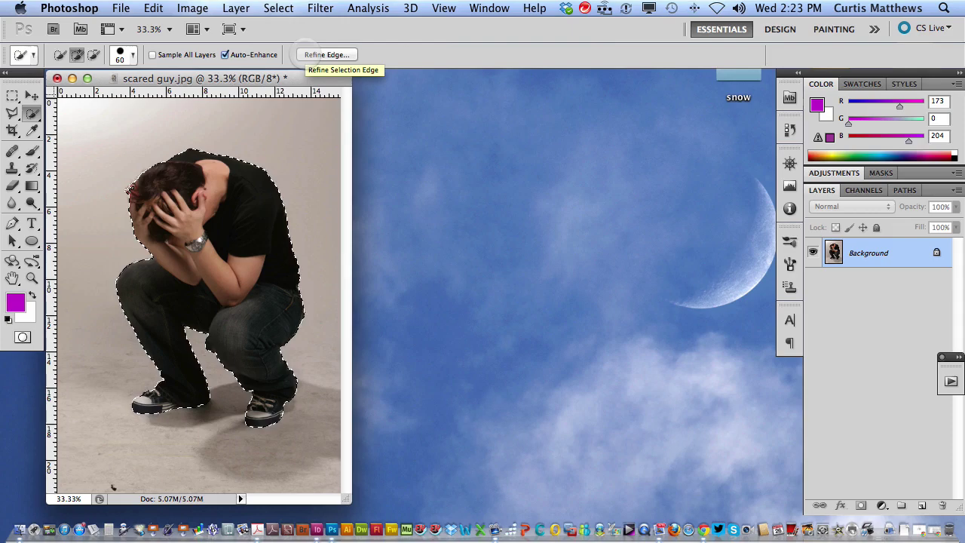
pyautogui.click(304, 53)
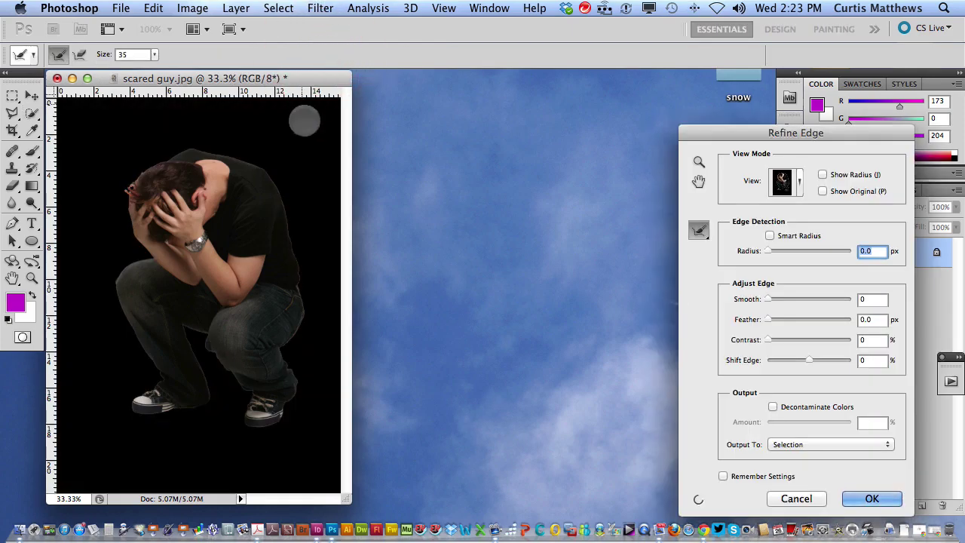
pyautogui.moveTo(754, 133); pyautogui.dragTo(430, 89)
# Compare the Marching Ants, On Black and On White previews of the selection, returning to the On Black view
pyautogui.click(457, 141)
pyautogui.click(463, 179)
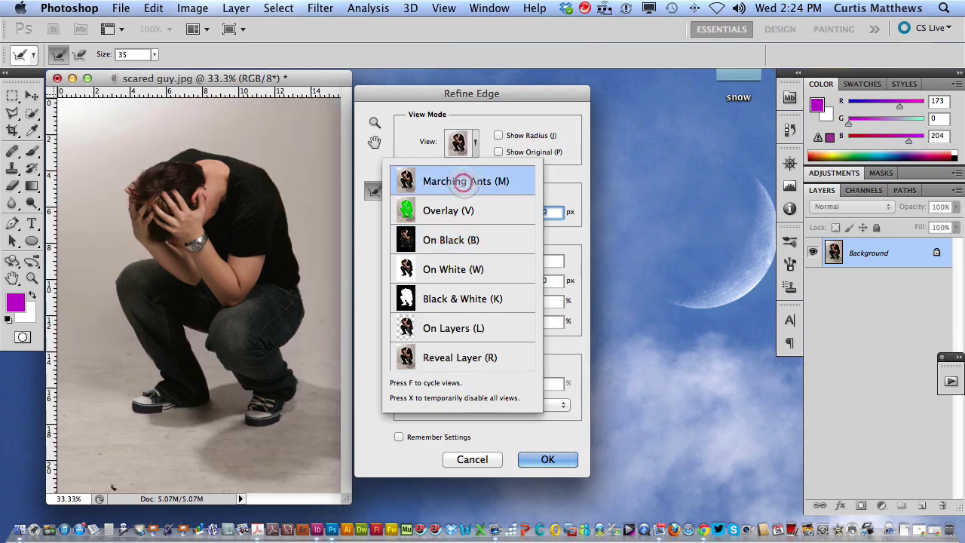
pyautogui.click(462, 143)
pyautogui.click(461, 143)
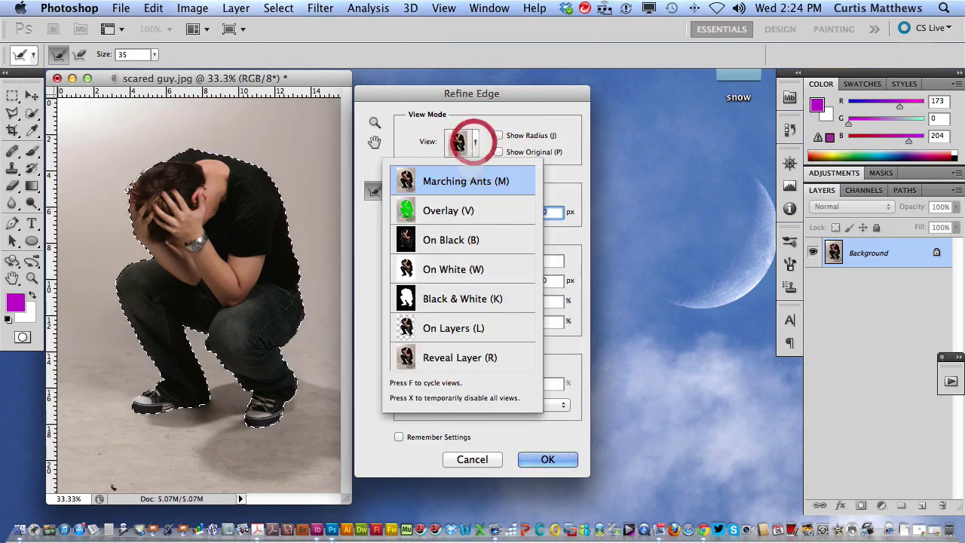
pyautogui.click(450, 240)
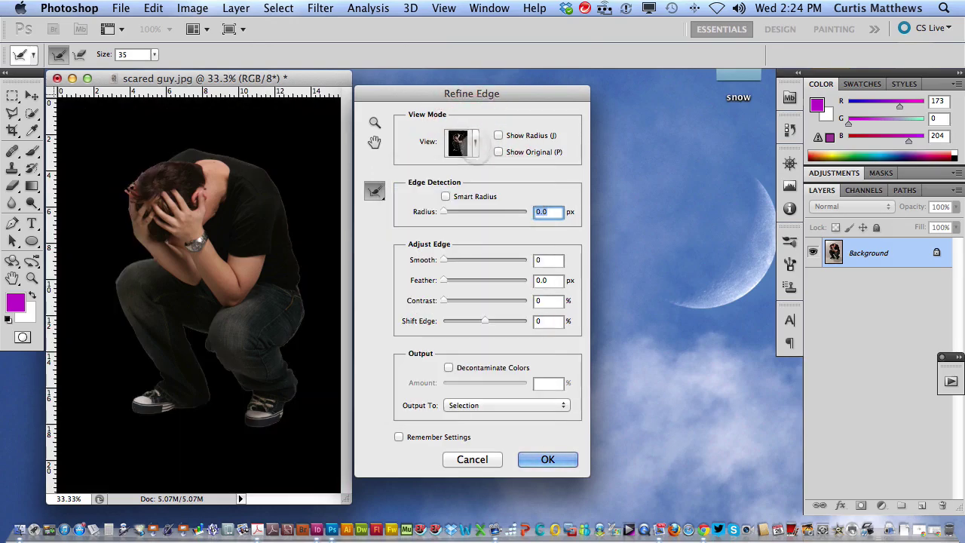
pyautogui.click(462, 142)
pyautogui.click(450, 269)
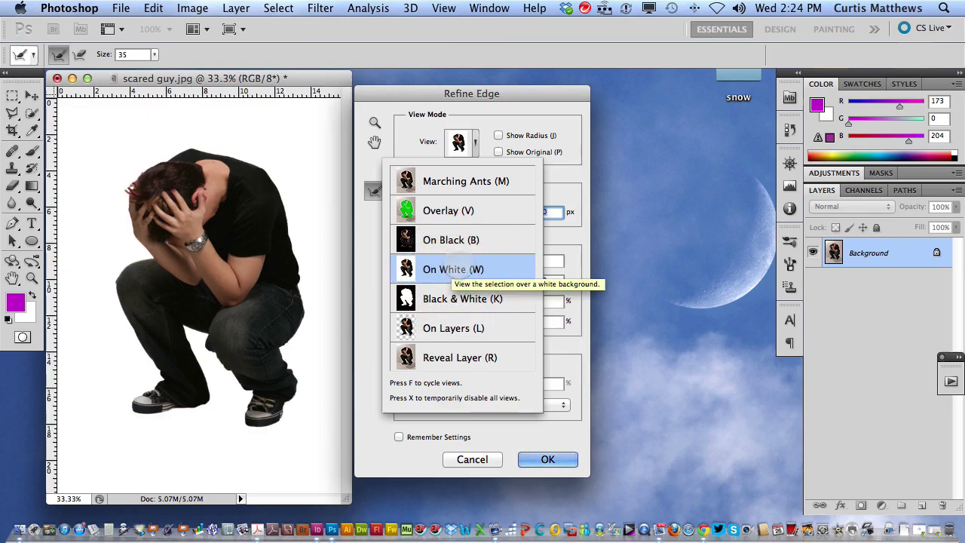
pyautogui.click(443, 238)
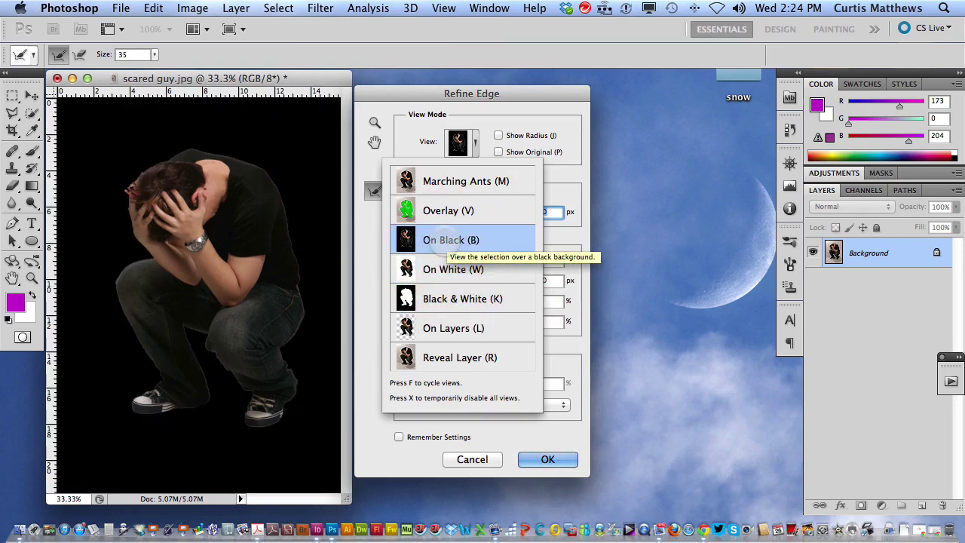
pyautogui.click(377, 88)
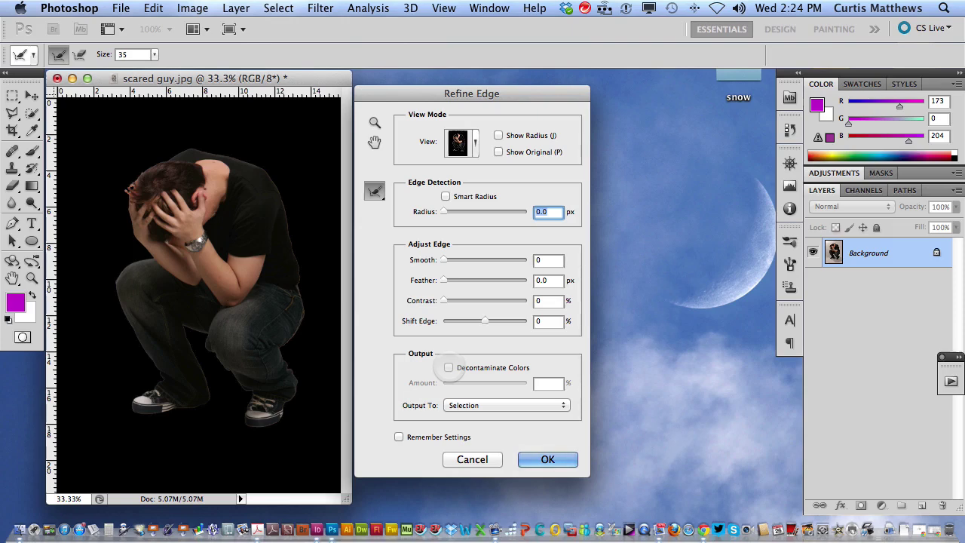
# Enable Decontaminate Colors and set Smooth to 4, leaving Feather at 0.0 px
pyautogui.click(449, 367)
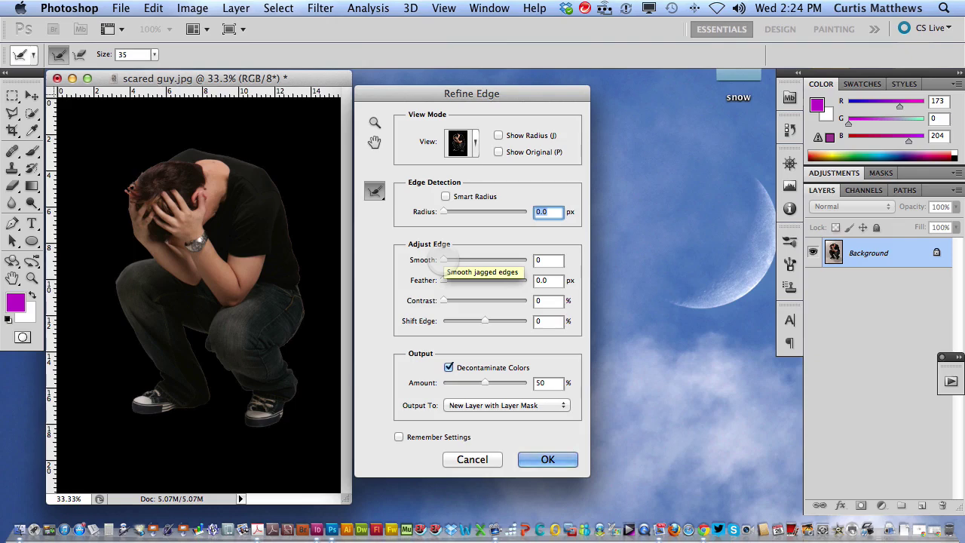
pyautogui.moveTo(443, 259); pyautogui.dragTo(445, 260)
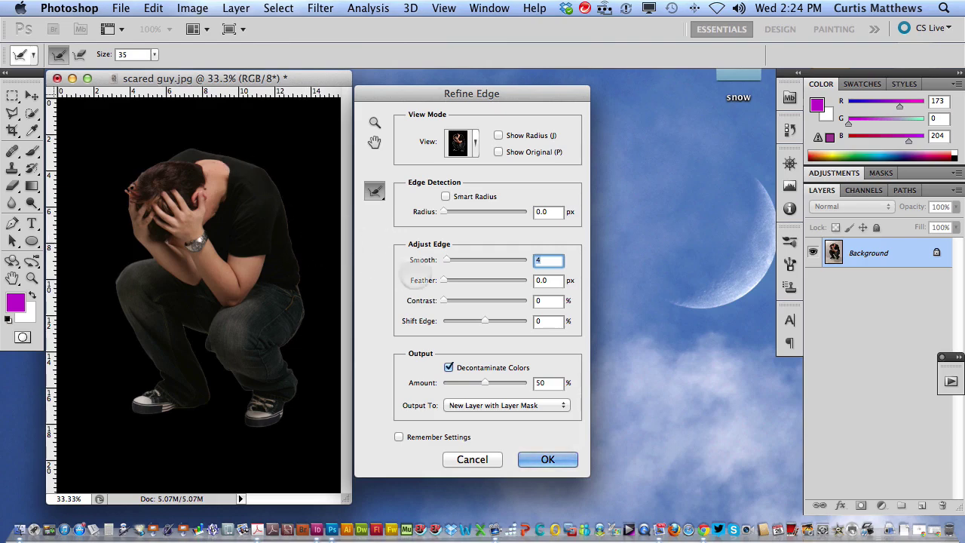
pyautogui.moveTo(445, 280)
pyautogui.mouseDown()
pyautogui.moveTo(509, 279)
pyautogui.moveTo(443, 280)
pyautogui.mouseUp()
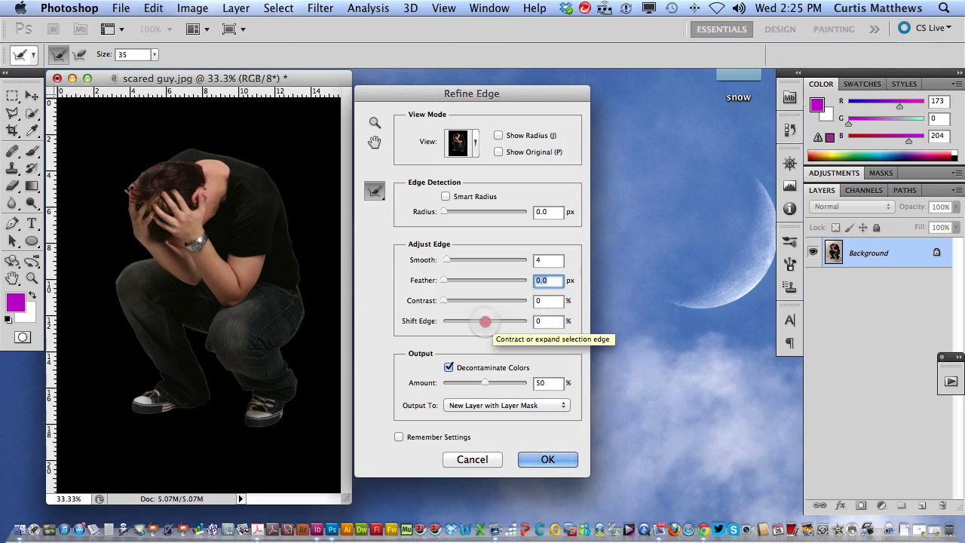
# Try Shift Edge at +42% and -53%, and settle on -9% to contract the selection edge slightly
pyautogui.moveTo(486, 321); pyautogui.dragTo(502, 321)
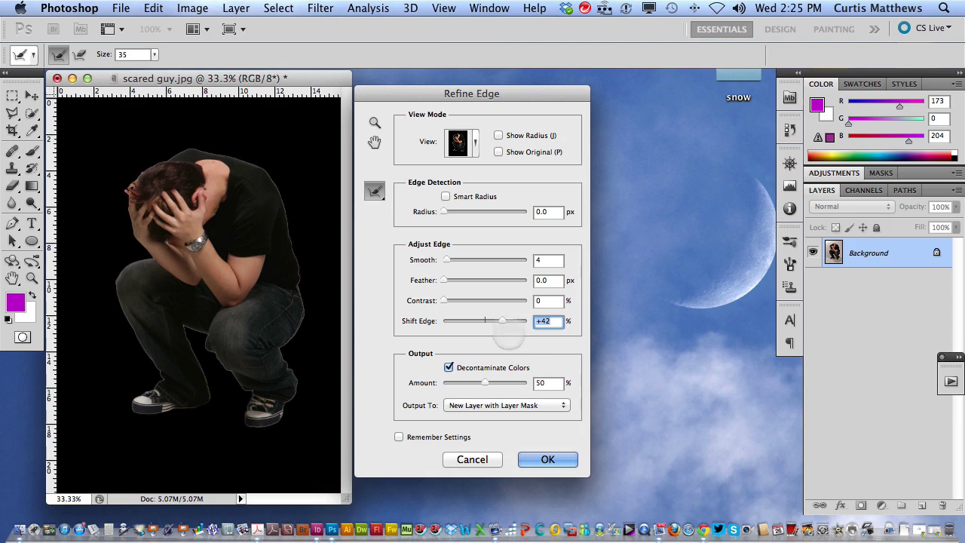
pyautogui.moveTo(502, 321); pyautogui.dragTo(460, 320)
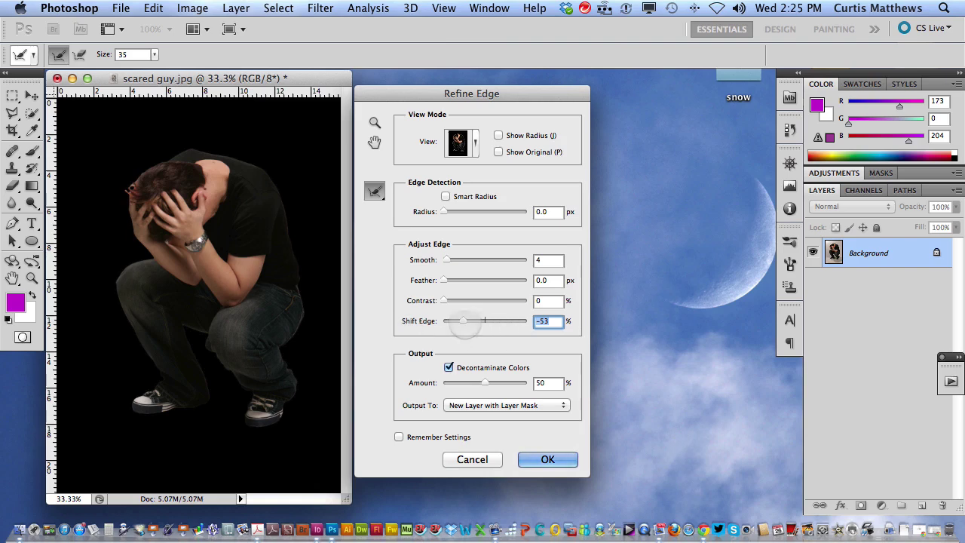
pyautogui.moveTo(464, 321); pyautogui.dragTo(480, 321)
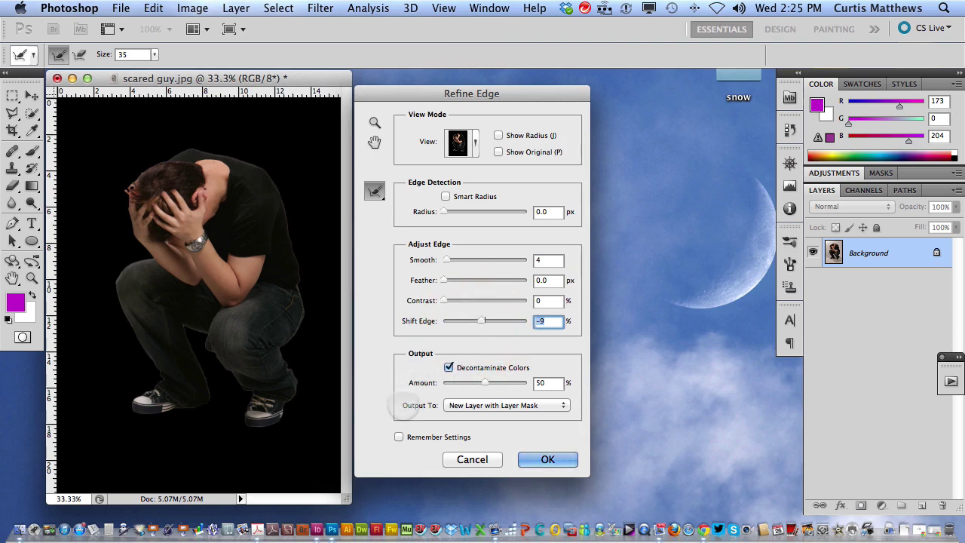
# Output the refined selection to New Layer with Layer Mask and apply Refine Edge
pyautogui.click(475, 407)
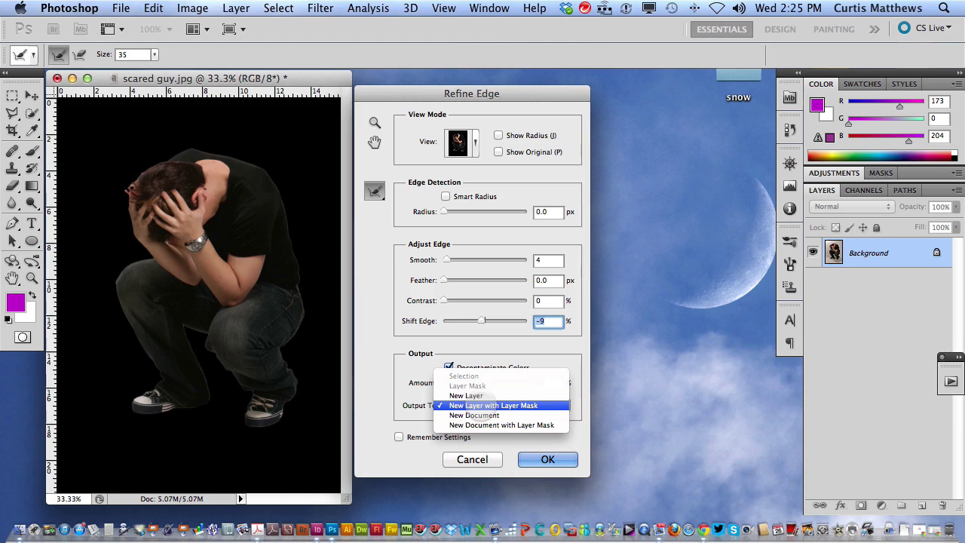
pyautogui.click(476, 405)
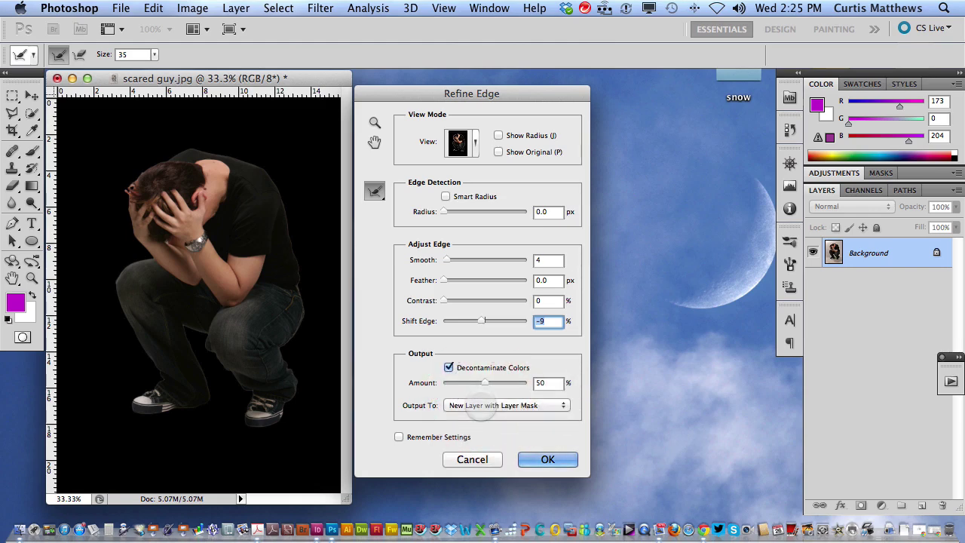
pyautogui.click(532, 459)
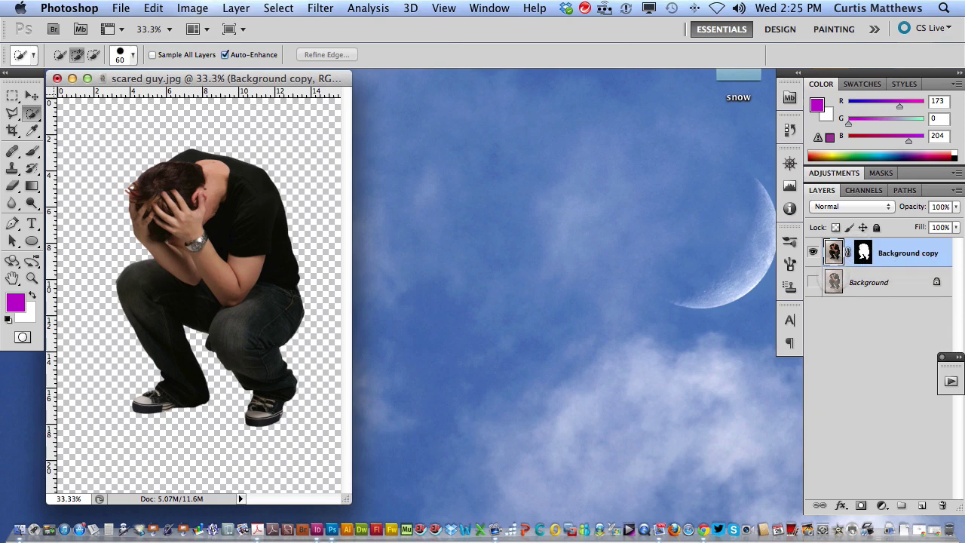
# Compare the cutout with the original photo by toggling the visibility of the Background and Background copy layers
pyautogui.click(813, 282)
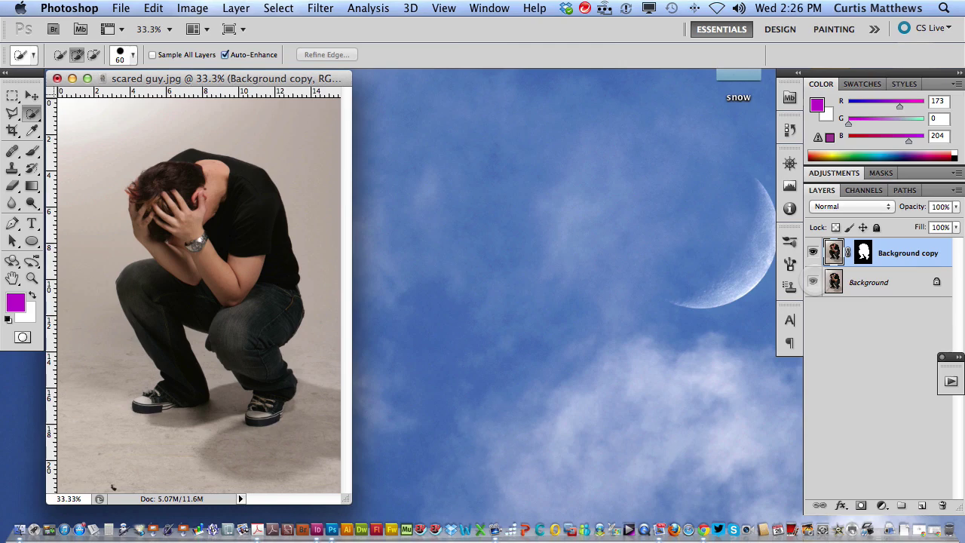
pyautogui.click(813, 281)
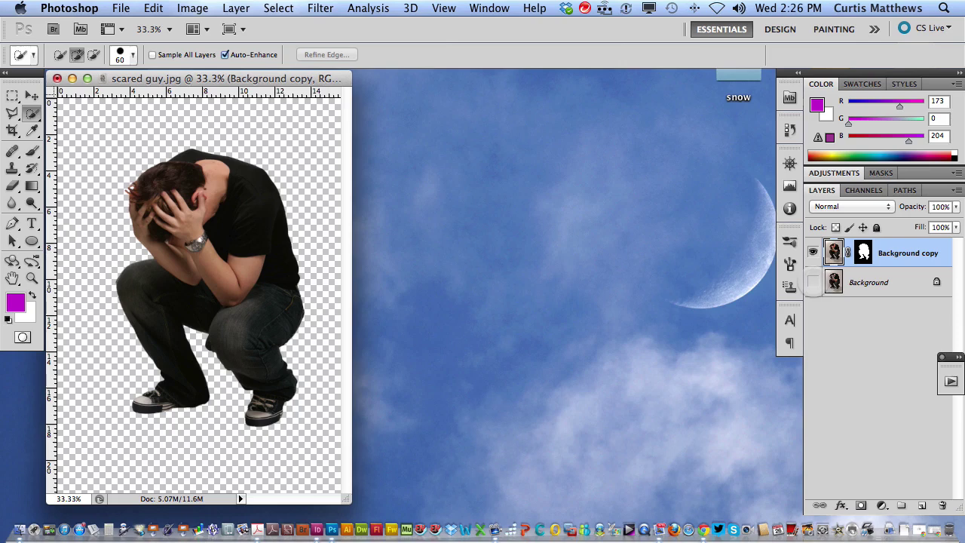
pyautogui.click(813, 282)
pyautogui.click(813, 282)
pyautogui.click(813, 252)
pyautogui.click(812, 252)
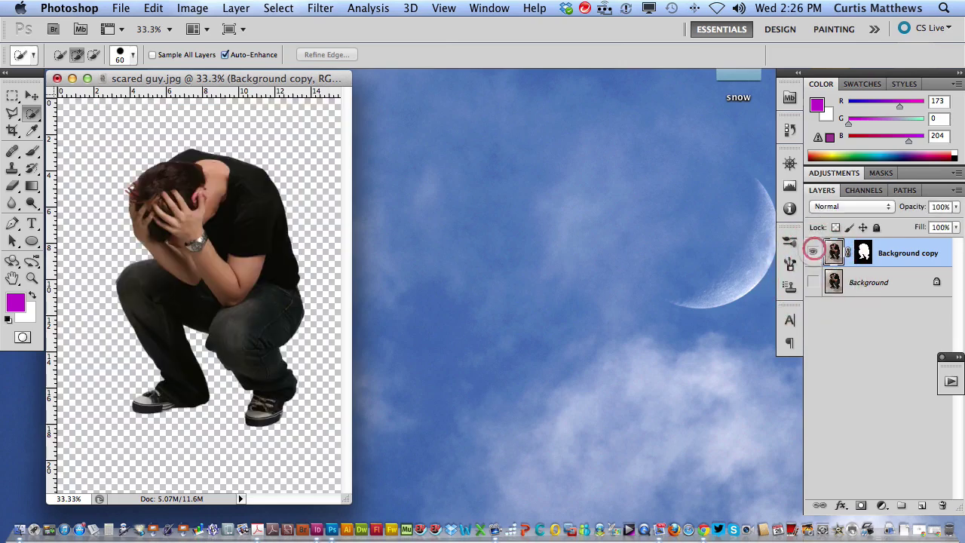
pyautogui.click(812, 282)
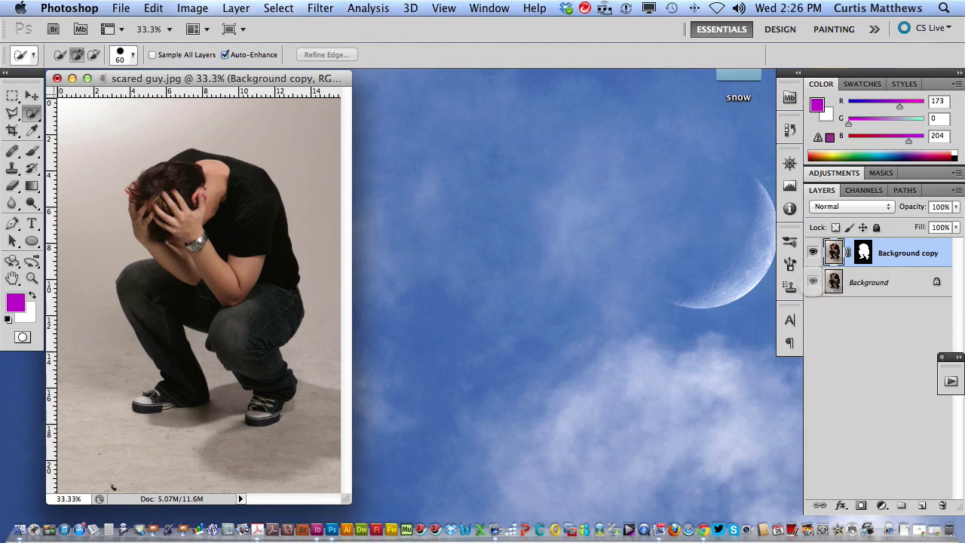
pyautogui.click(813, 282)
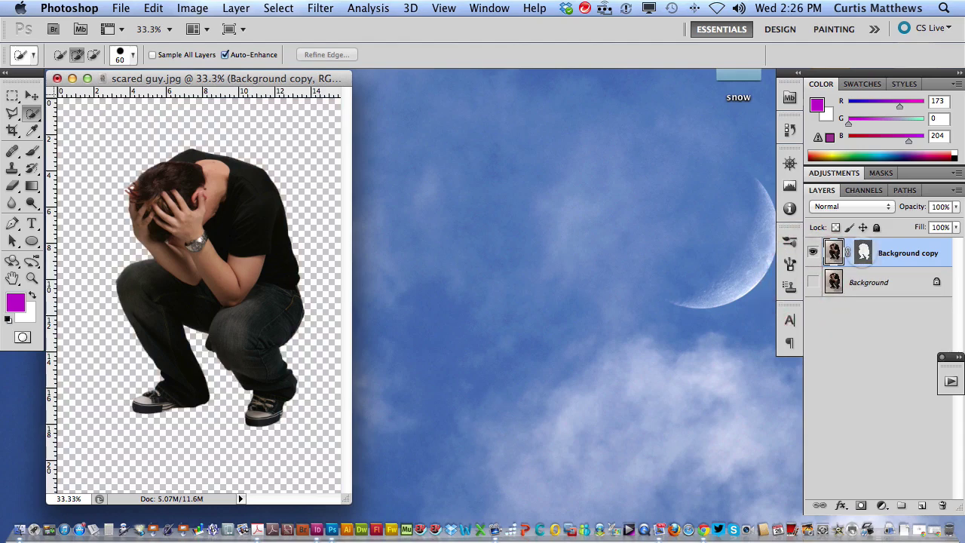
# Load the Background copy mask as a selection, hide that layer, and show and select the Background layer
pyautogui.keyDown('super'); pyautogui.click(863, 253); pyautogui.keyUp('super')
pyautogui.click(813, 253)
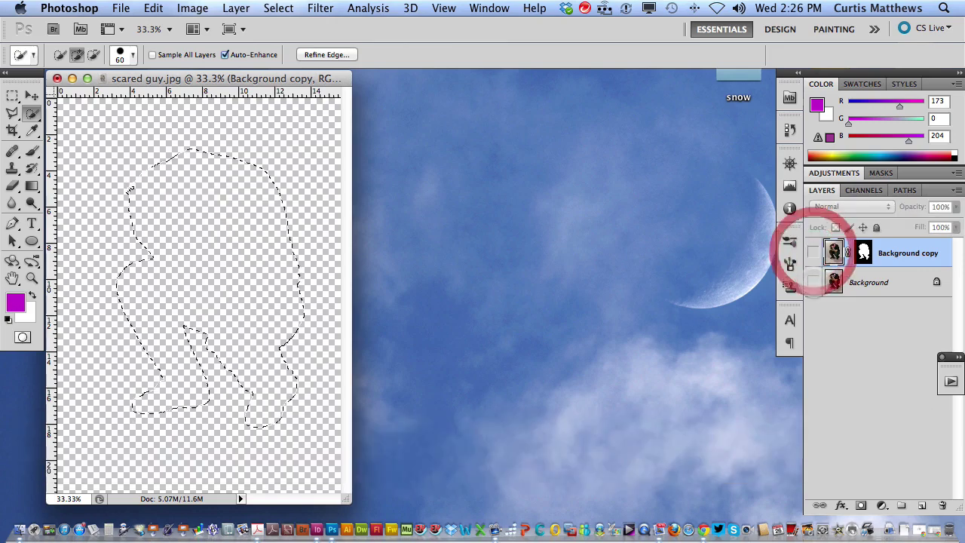
pyautogui.click(812, 282)
pyautogui.click(877, 282)
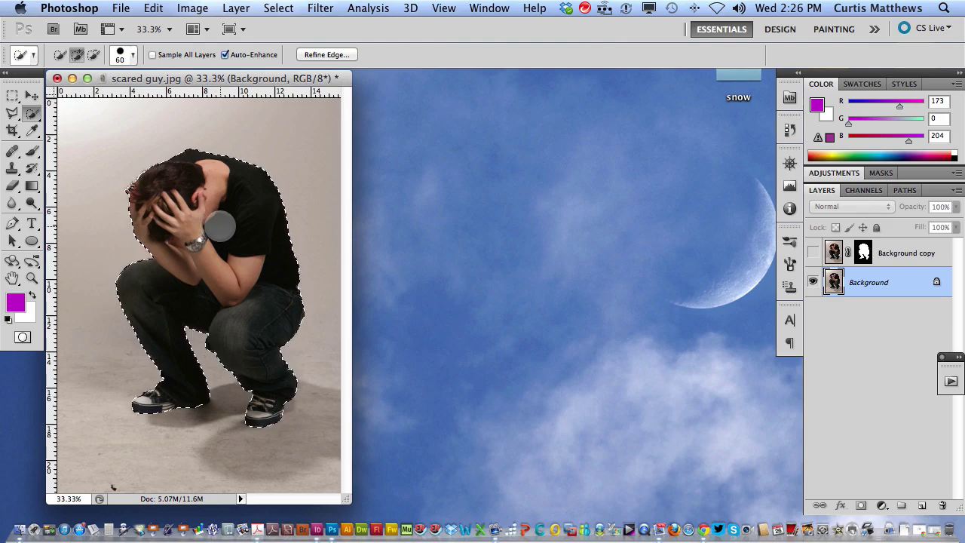
# Copy the selected man, paste him onto a new layer, and hide the Background layer
pyautogui.click(153, 8)
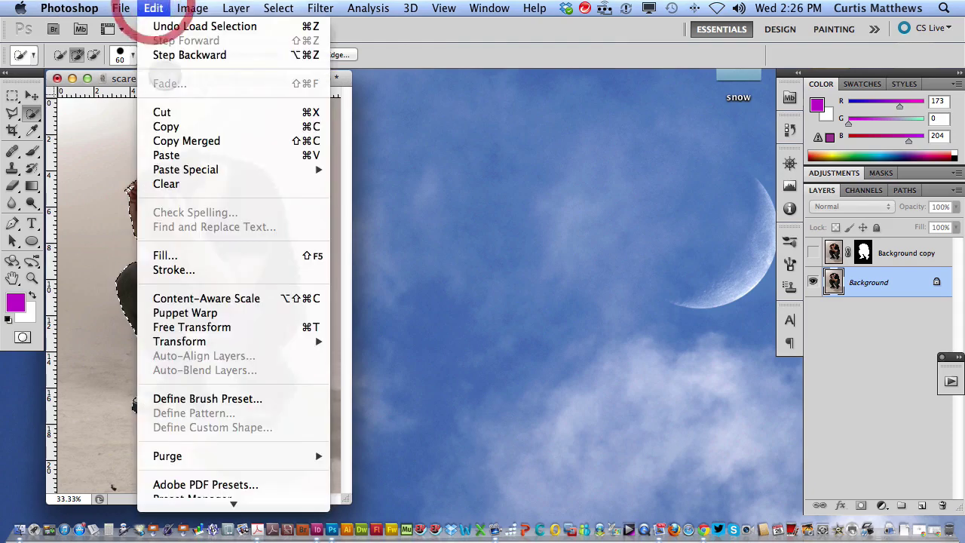
pyautogui.click(165, 126)
pyautogui.click(153, 7)
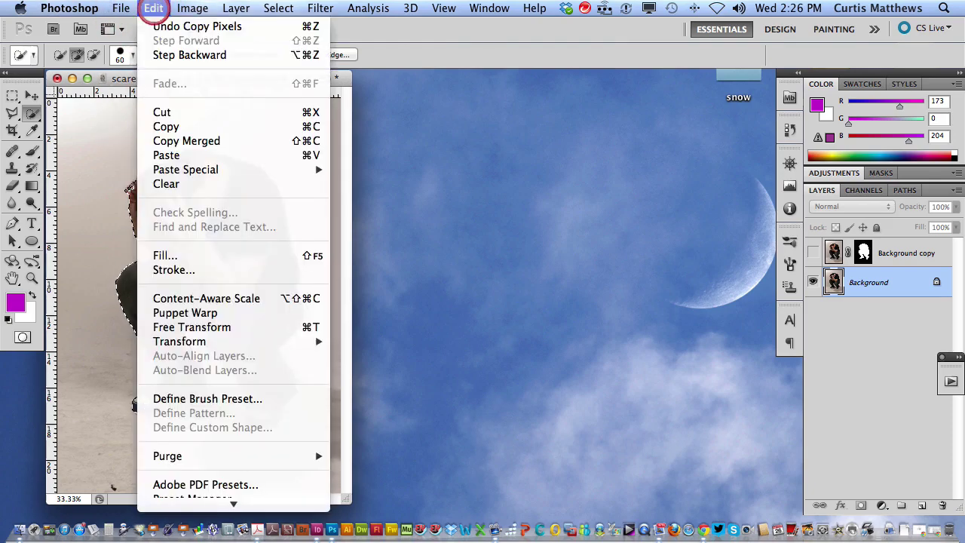
pyautogui.click(166, 154)
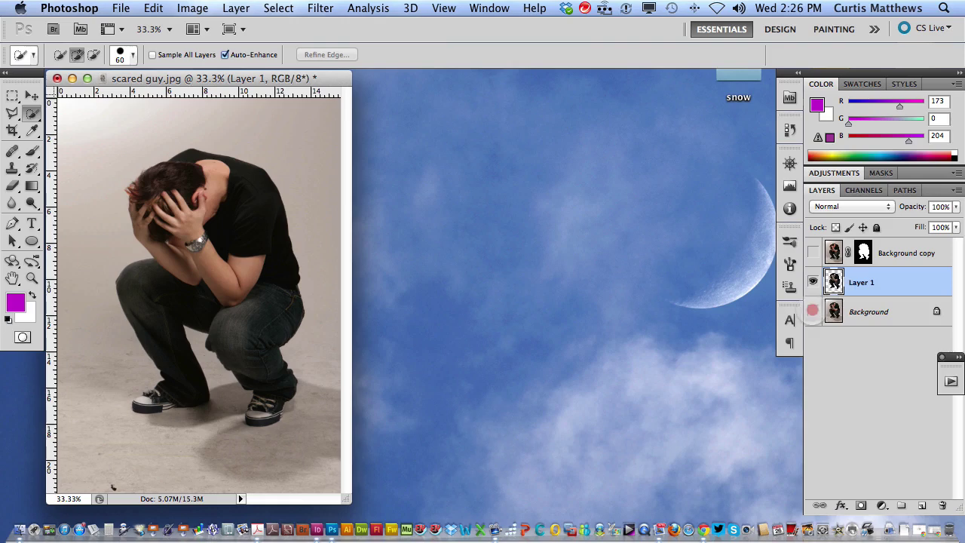
pyautogui.click(812, 311)
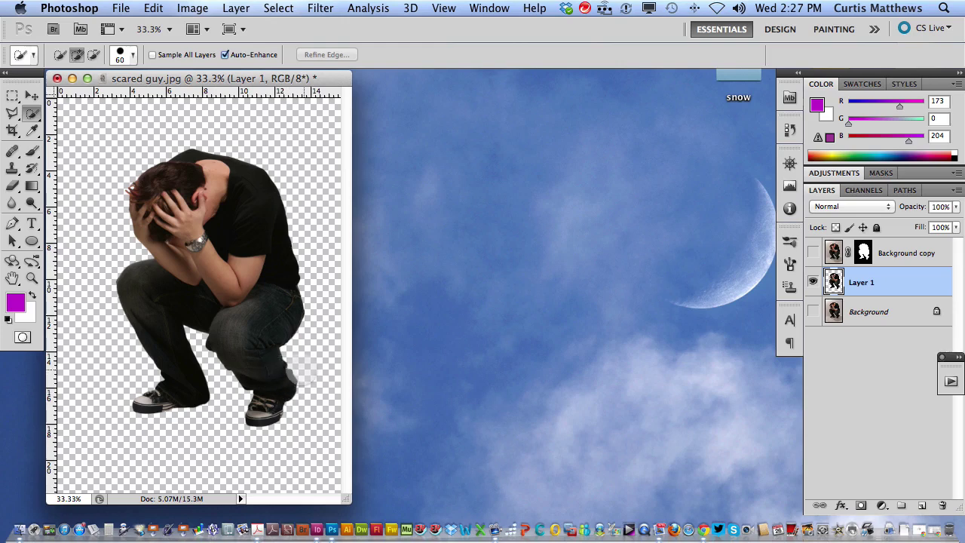
# Hide Layer 1, show the Background copy layer, and make its layer mask active for editing
pyautogui.click(812, 282)
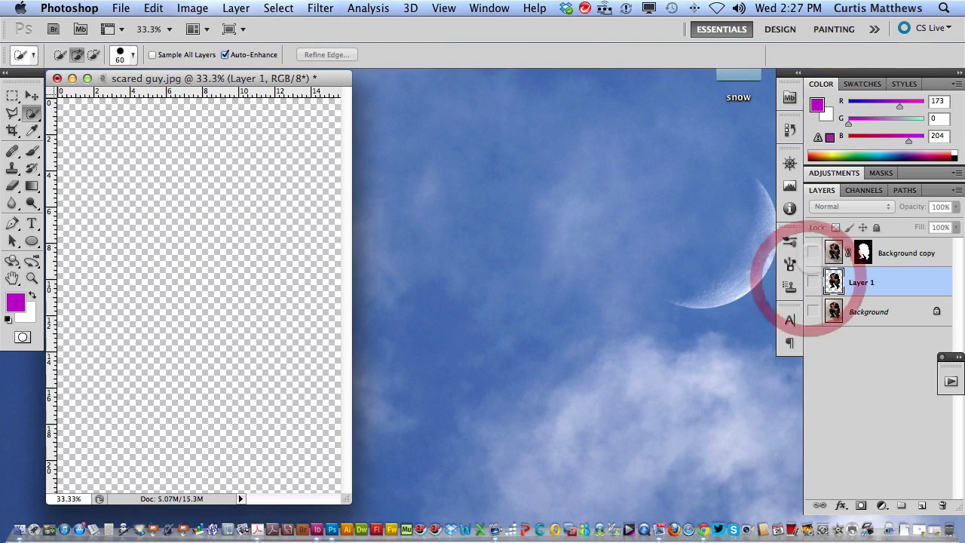
pyautogui.click(813, 253)
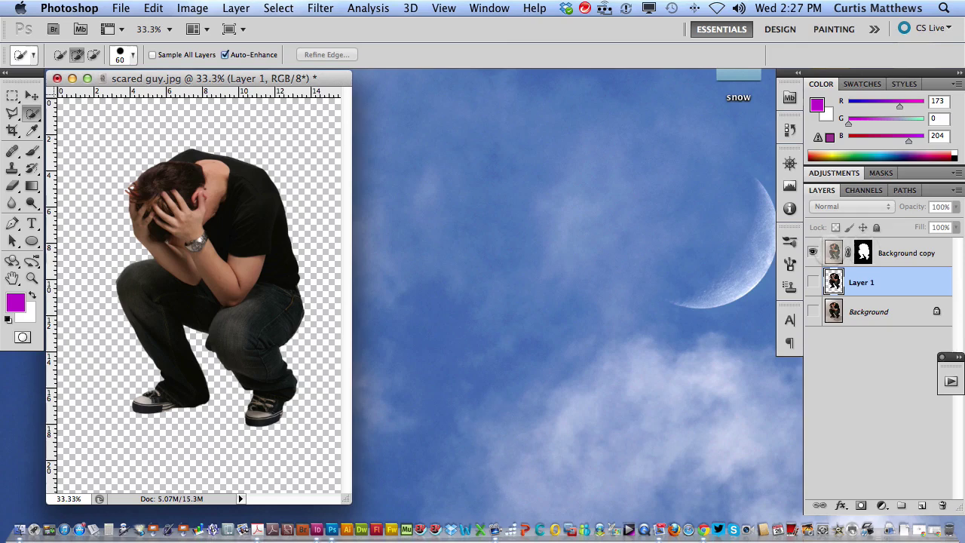
pyautogui.click(833, 252)
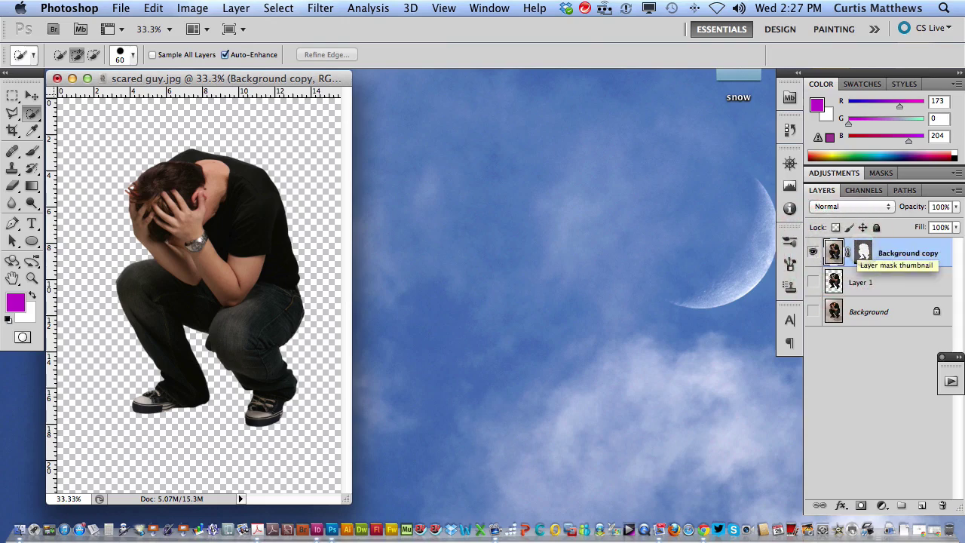
pyautogui.click(862, 253)
pyautogui.click(835, 250)
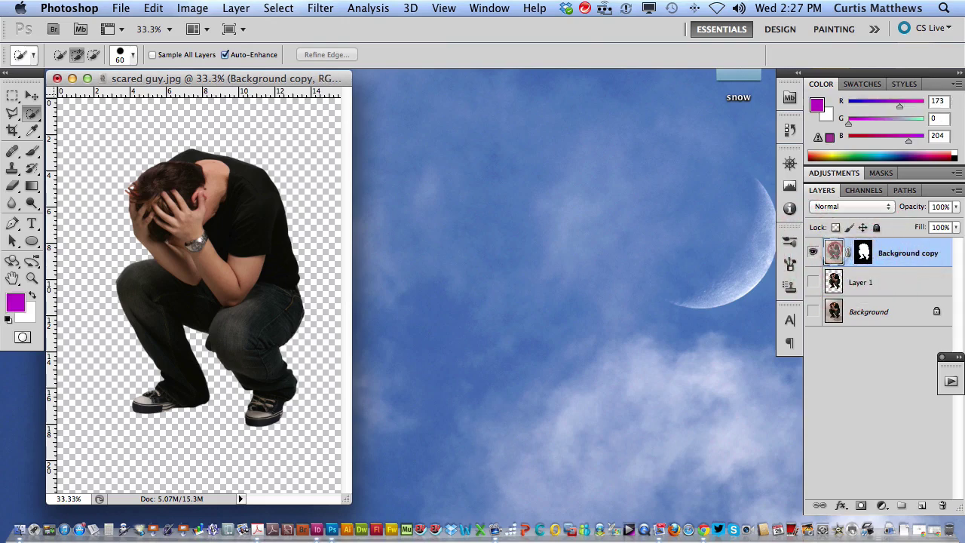
pyautogui.click(862, 252)
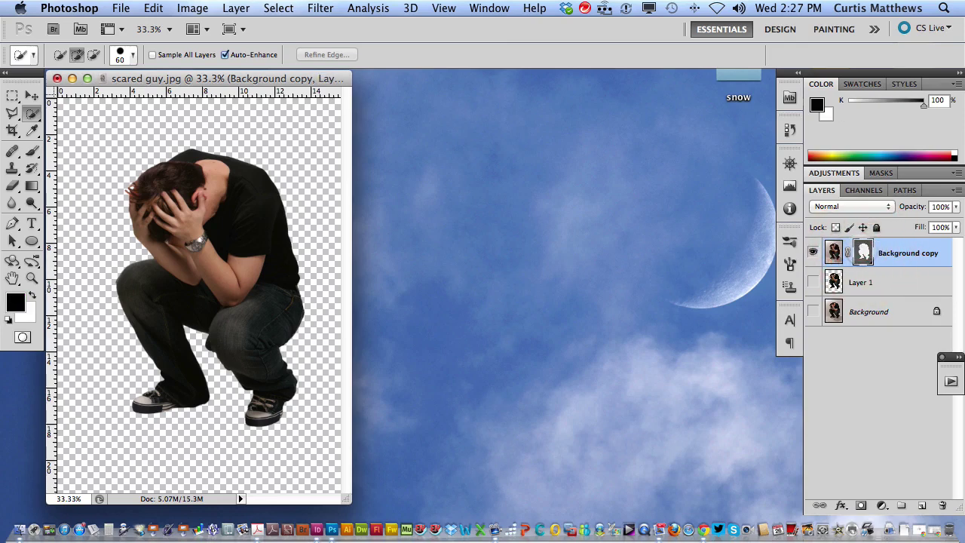
pyautogui.click(862, 252)
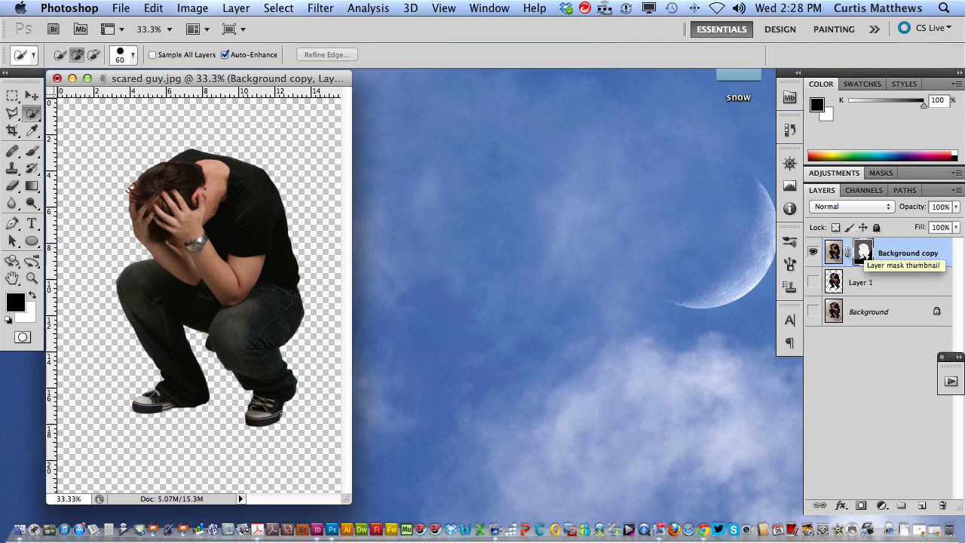
pyautogui.click(863, 254)
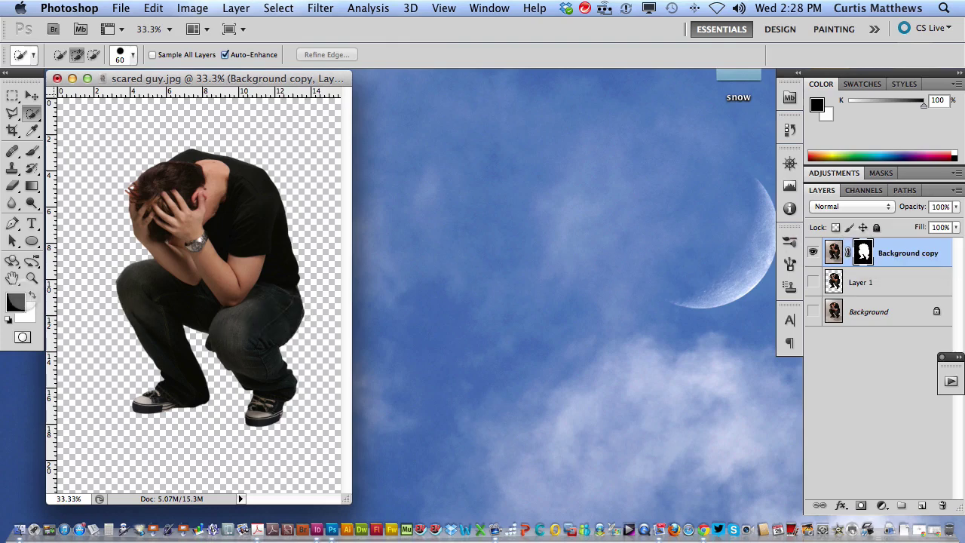
# Make white the foreground color, try a Quick Selection stroke beside the man's front ankle, and deselect
pyautogui.press('x')
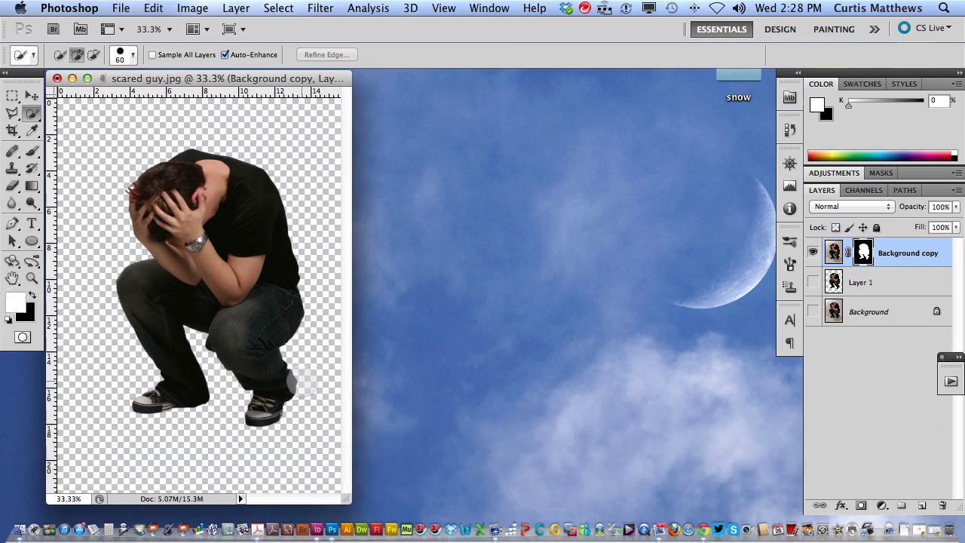
pyautogui.moveTo(296, 379)
pyautogui.mouseDown()
pyautogui.moveTo(289, 358)
pyautogui.moveTo(286, 409)
pyautogui.mouseUp()
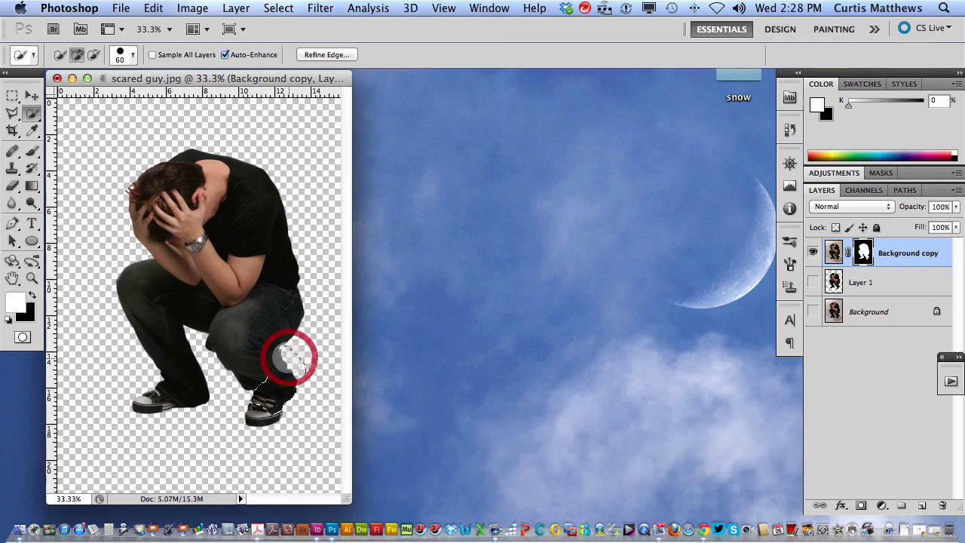
pyautogui.press('super+d')
# Switch to the Brush tool and enlarge the brush to 150 px
pyautogui.click(31, 150)
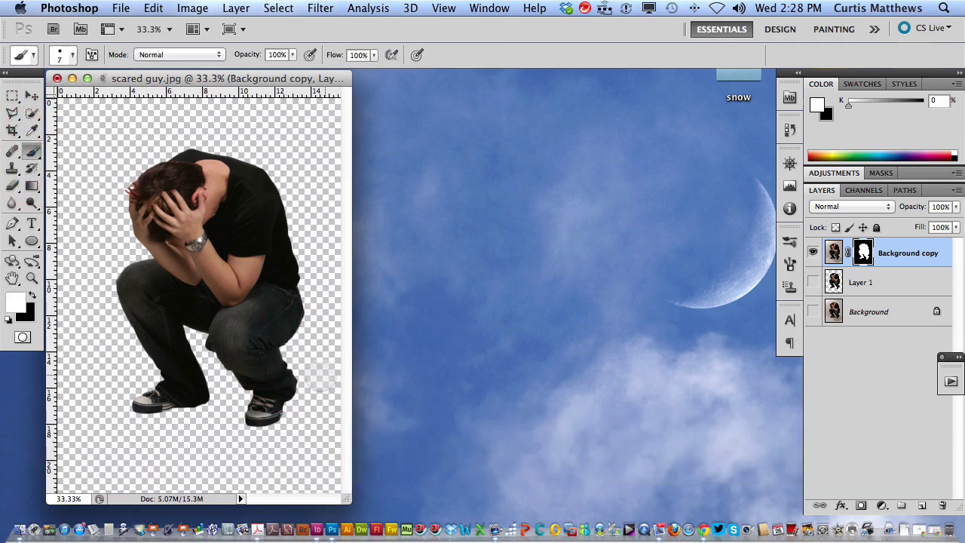
pyautogui.press(']')
pyautogui.press(']')
pyautogui.press(']')
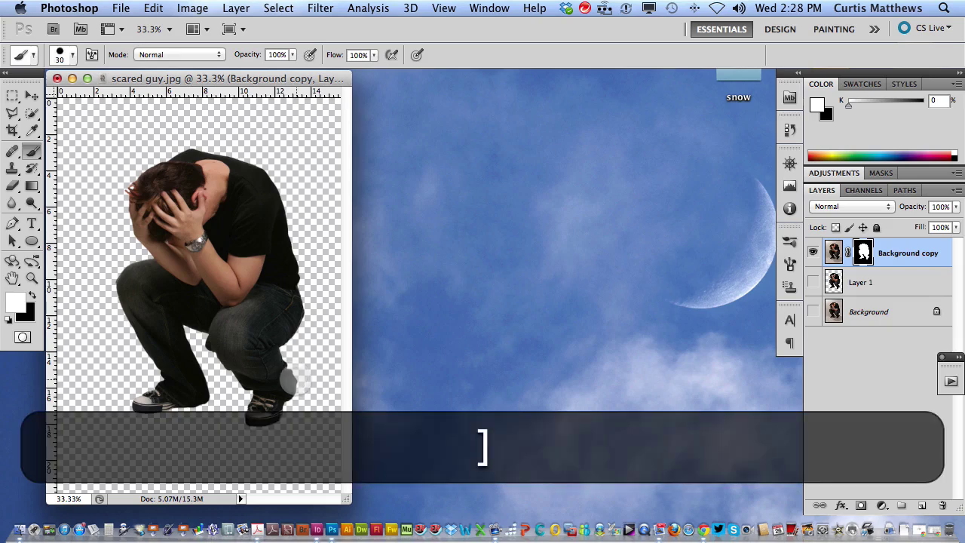
pyautogui.press(']')
pyautogui.press(']')
pyautogui.press(']')
pyautogui.press(']')
pyautogui.press(']')
pyautogui.press(']')
pyautogui.press(']')
# Try painting white on the mask from the ankle up along the man's back, undo it, and make black the foreground color
pyautogui.moveTo(285, 381)
pyautogui.mouseDown()
pyautogui.moveTo(312, 328)
pyautogui.moveTo(314, 287)
pyautogui.moveTo(291, 202)
pyautogui.mouseUp()
pyautogui.press('super+z')
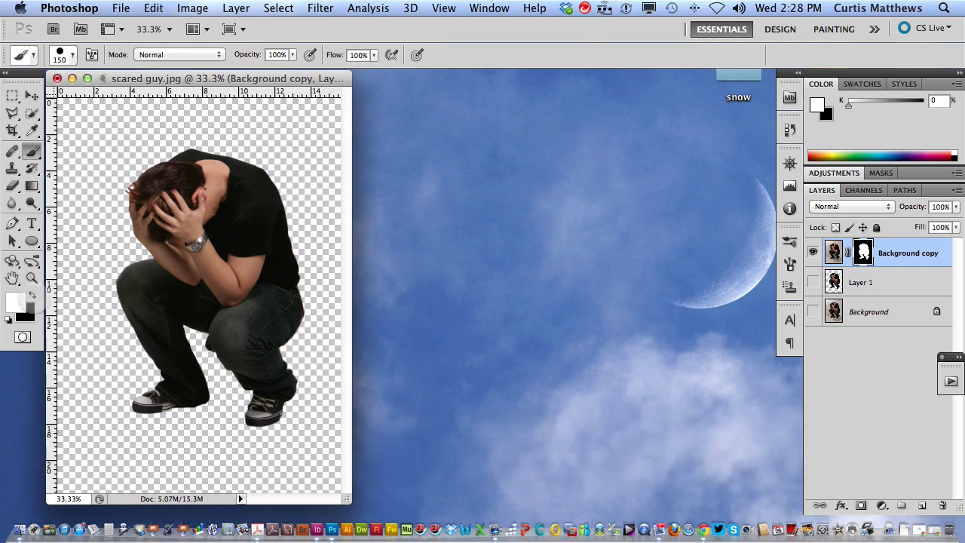
pyautogui.click(31, 295)
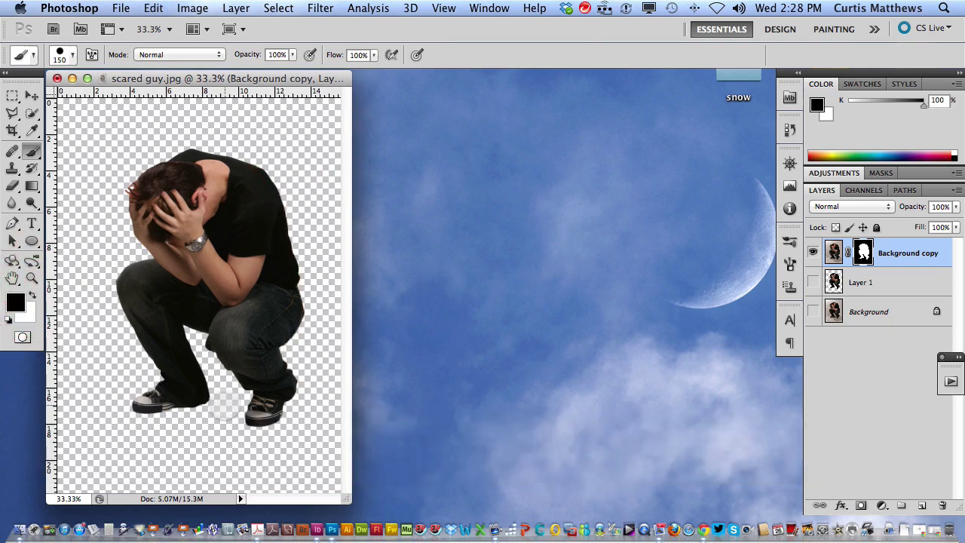
pyautogui.press('super+equal')
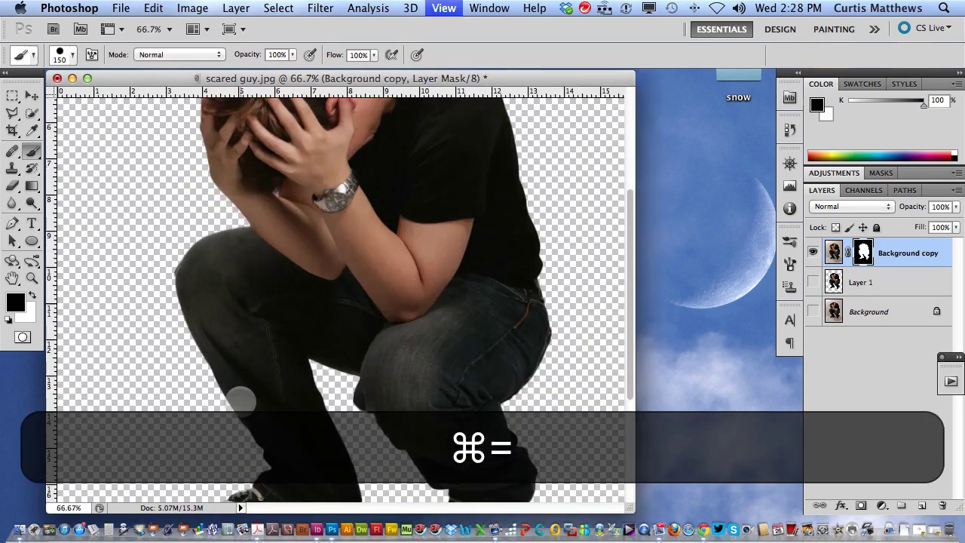
pyautogui.moveTo(410, 413); pyautogui.dragTo(359, 279)
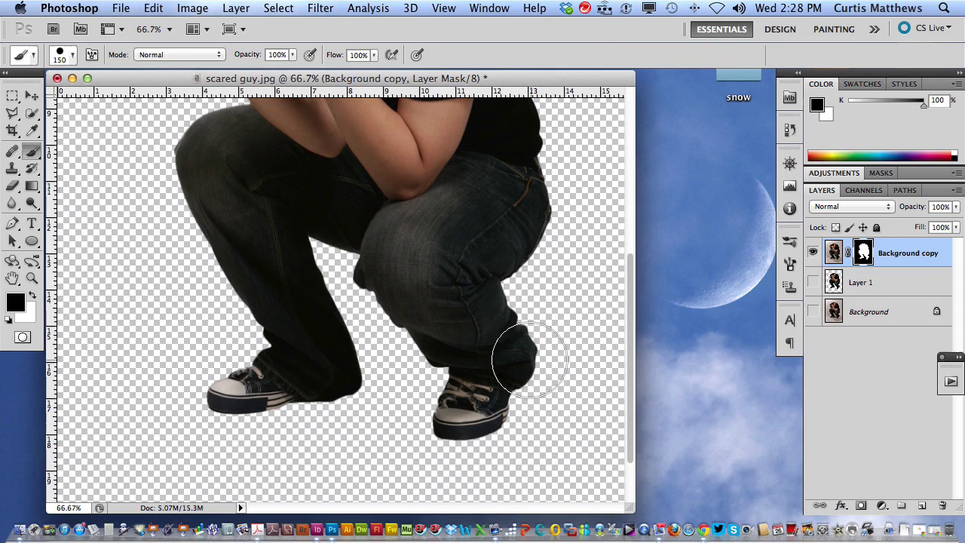
pyautogui.click(289, 294)
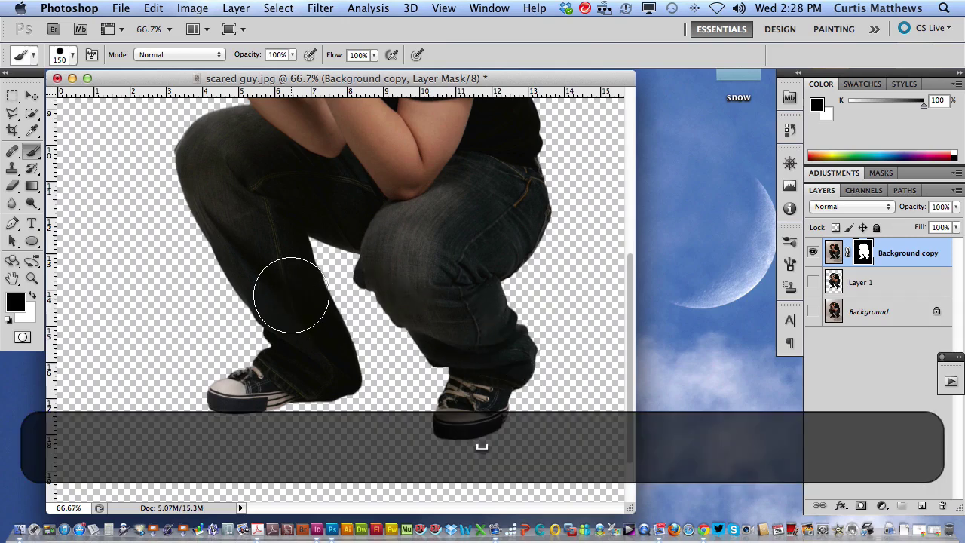
pyautogui.press('super+0')
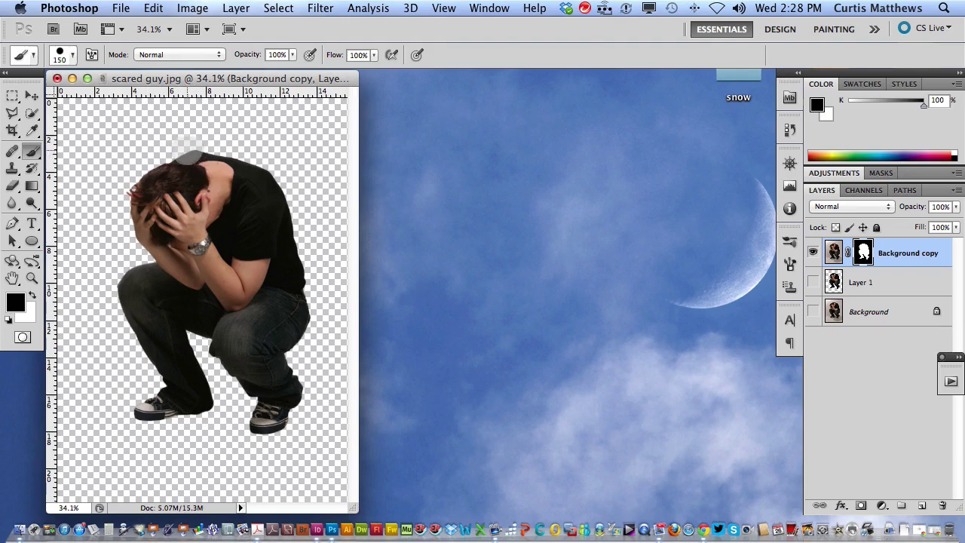
# Reduce the brush to 50 px and paint black on the mask along the outer edge of the knee below the watch-free arm
pyautogui.press('super+equal')
pyautogui.press('super+equal')
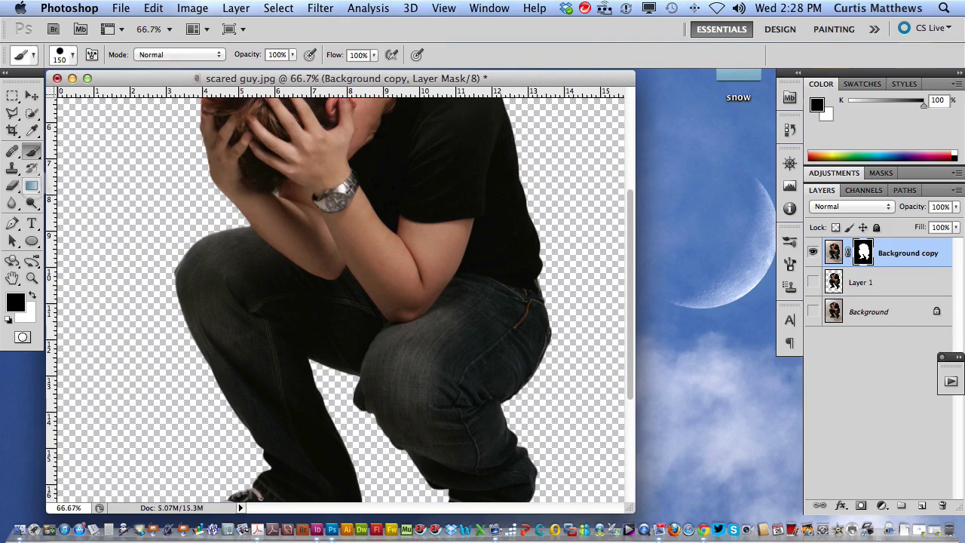
pyautogui.press('[')
pyautogui.press('[')
pyautogui.press('[')
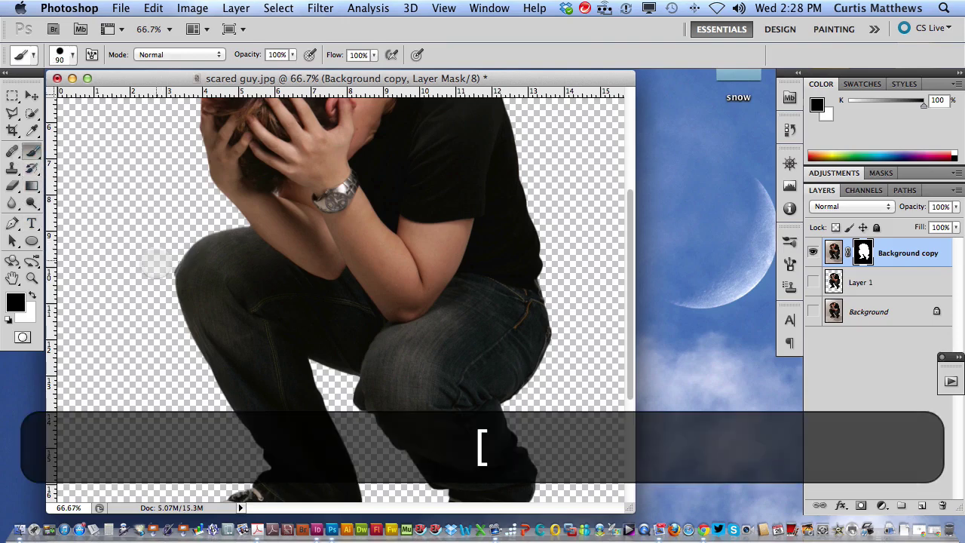
pyautogui.press('[')
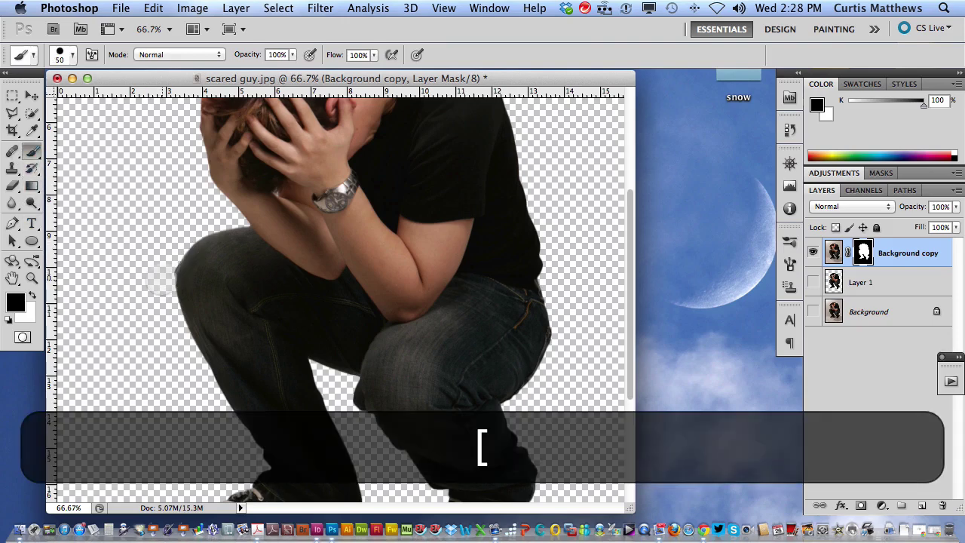
pyautogui.press('super+equal')
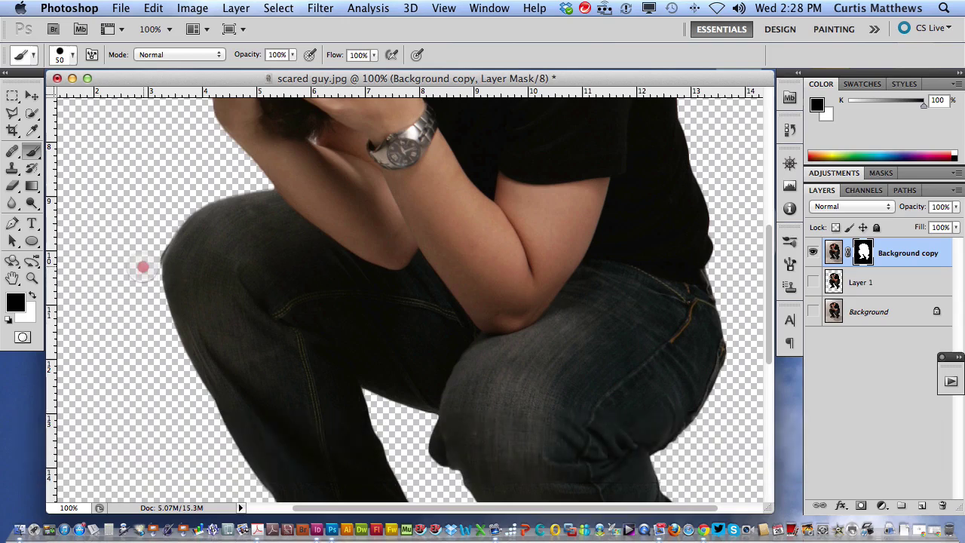
pyautogui.moveTo(147, 249); pyautogui.dragTo(169, 202)
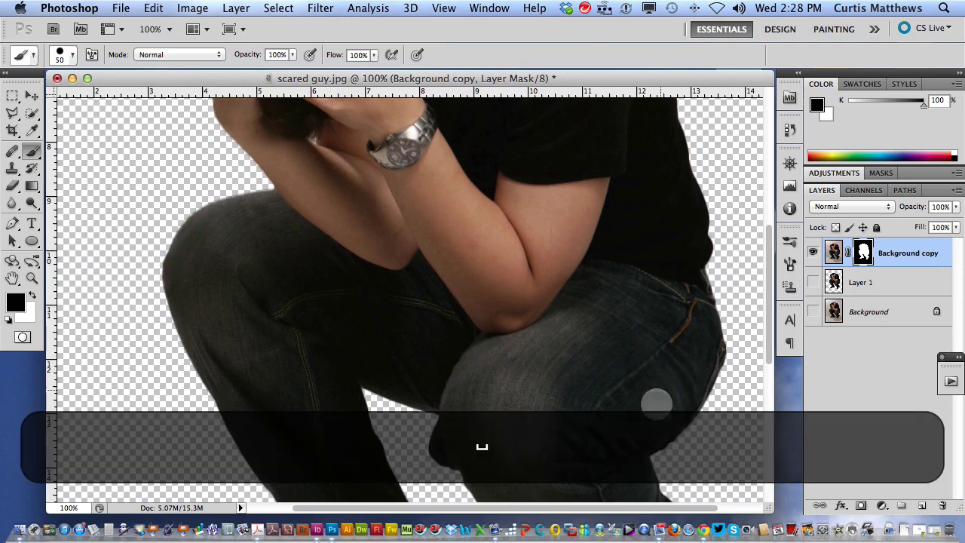
# Reduce the brush to 30 px and paint black on the mask along the back of the front calf and between the legs
pyautogui.moveTo(655, 398); pyautogui.dragTo(470, 233)
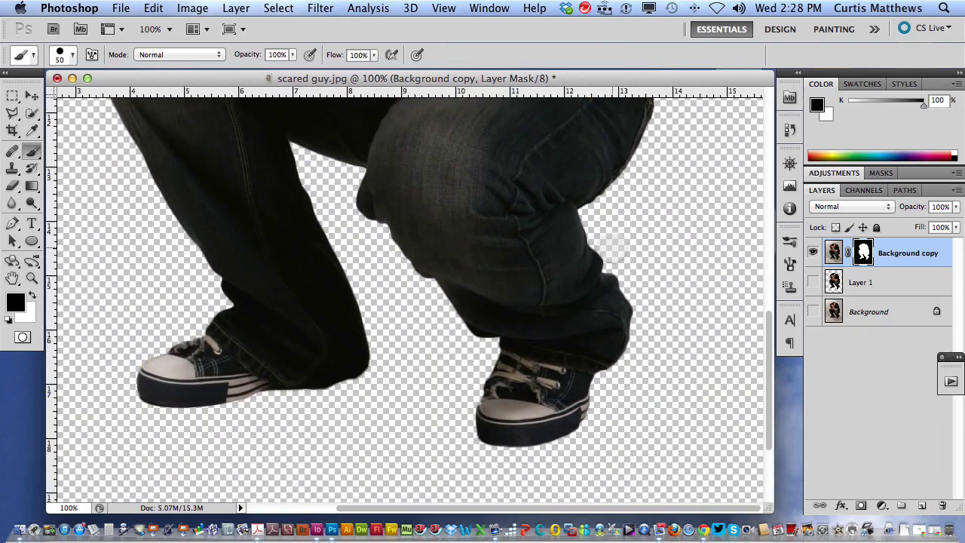
pyautogui.press(']')
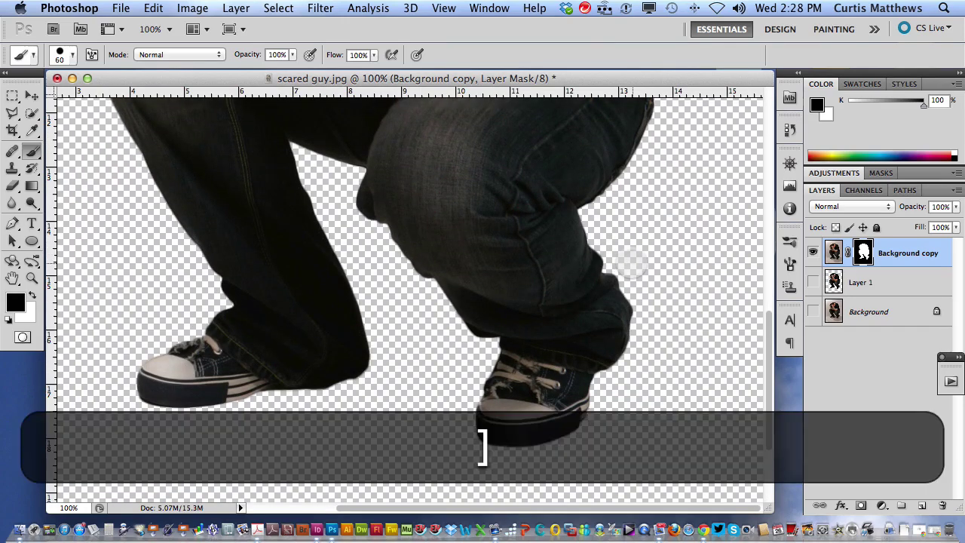
pyautogui.press('[')
pyautogui.press('[')
pyautogui.press('[')
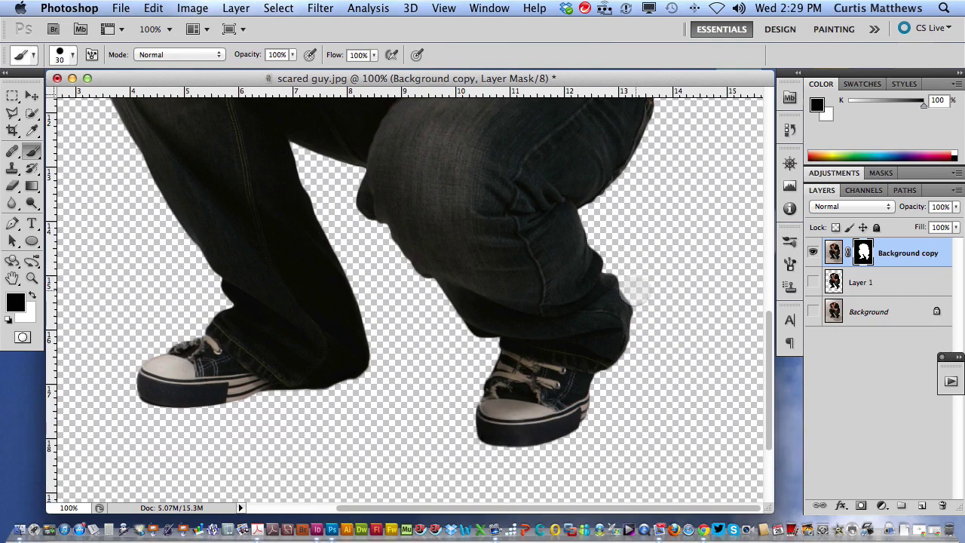
pyautogui.moveTo(635, 289); pyautogui.dragTo(598, 247)
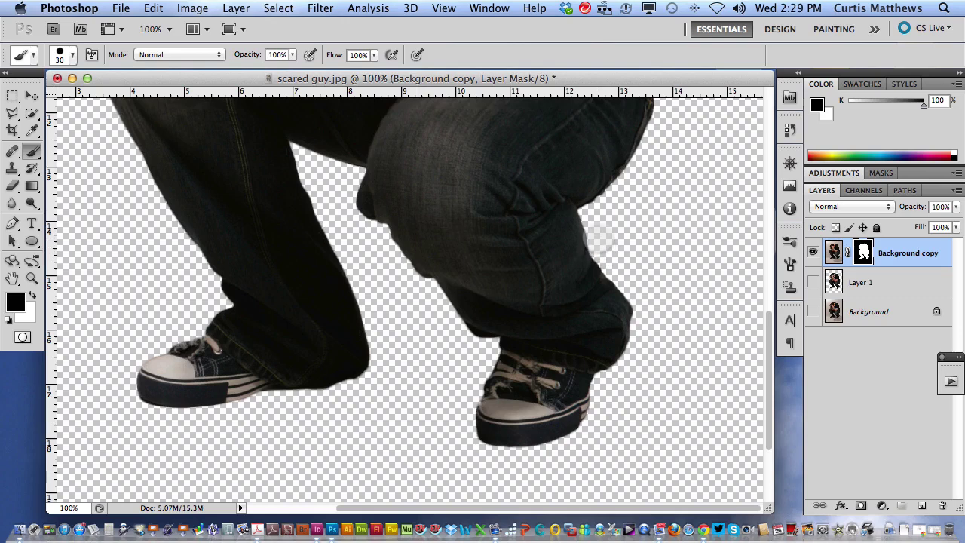
pyautogui.click(598, 246)
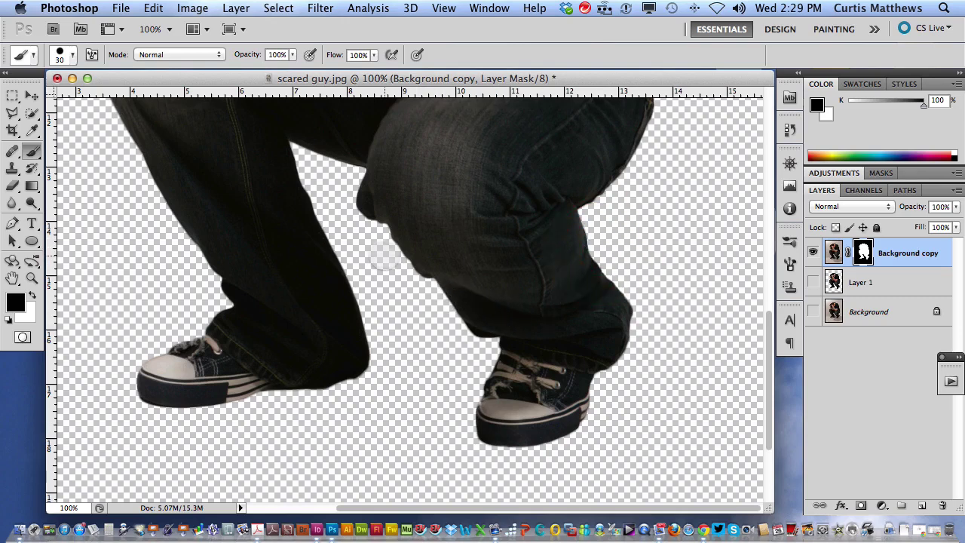
pyautogui.moveTo(385, 254)
pyautogui.mouseDown()
pyautogui.moveTo(381, 235)
pyautogui.moveTo(351, 224)
pyautogui.mouseUp()
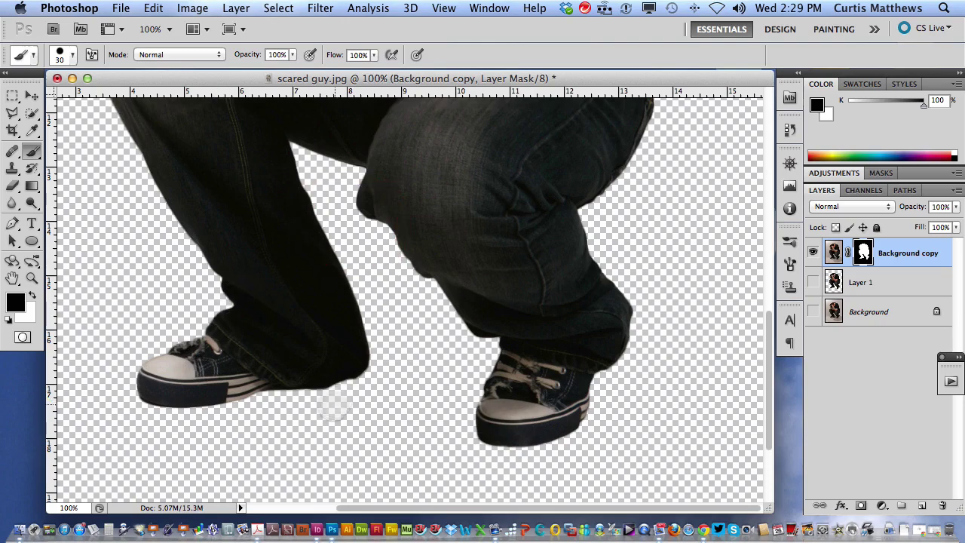
# Paint black on the mask along the top edge of the man's back behind the head, and fit the image in the window
pyautogui.press('space')
pyautogui.moveTo(514, 362); pyautogui.dragTo(534, 449)
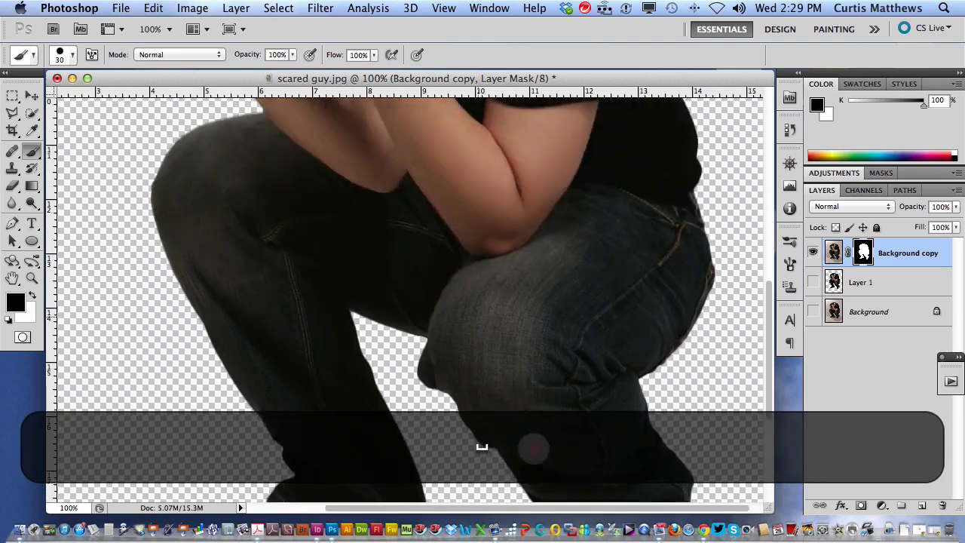
pyautogui.scroll(5, 482, 446)
pyautogui.moveTo(621, 279); pyautogui.dragTo(483, 377)
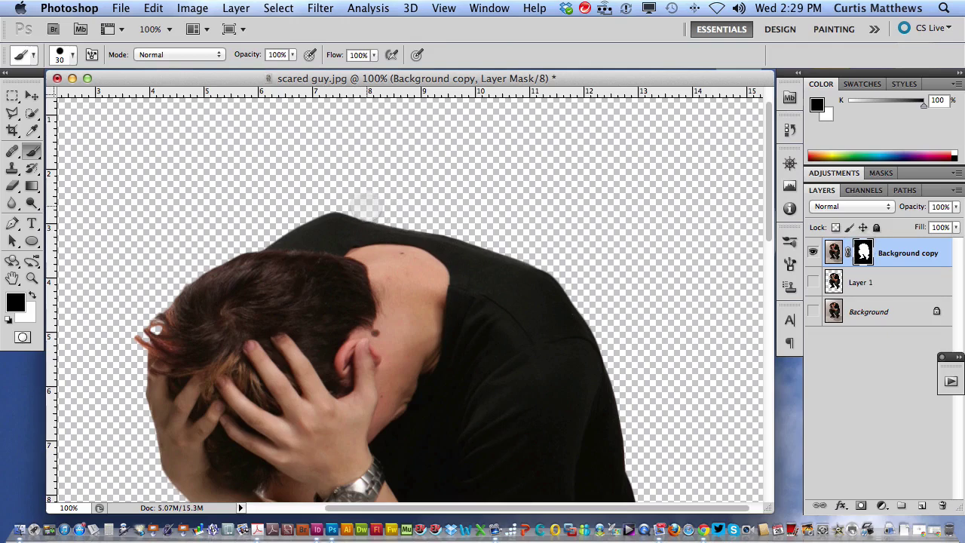
pyautogui.moveTo(359, 205)
pyautogui.mouseDown()
pyautogui.moveTo(281, 212)
pyautogui.moveTo(319, 205)
pyautogui.mouseUp()
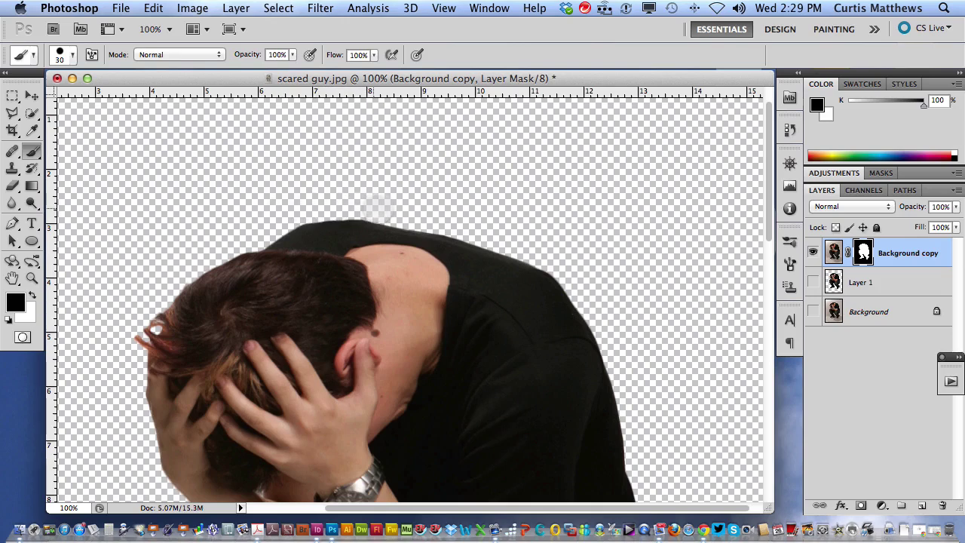
pyautogui.moveTo(313, 211); pyautogui.dragTo(312, 210)
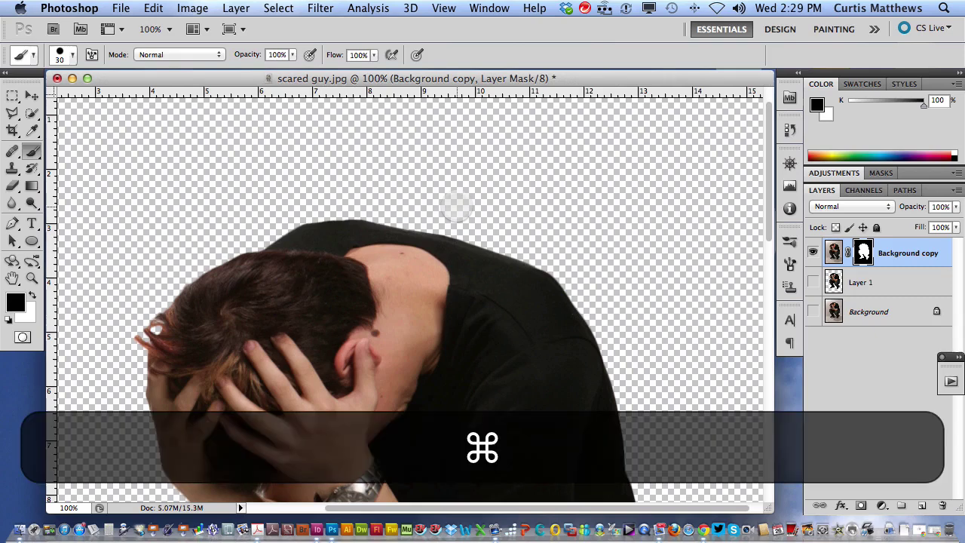
pyautogui.press('super+0')
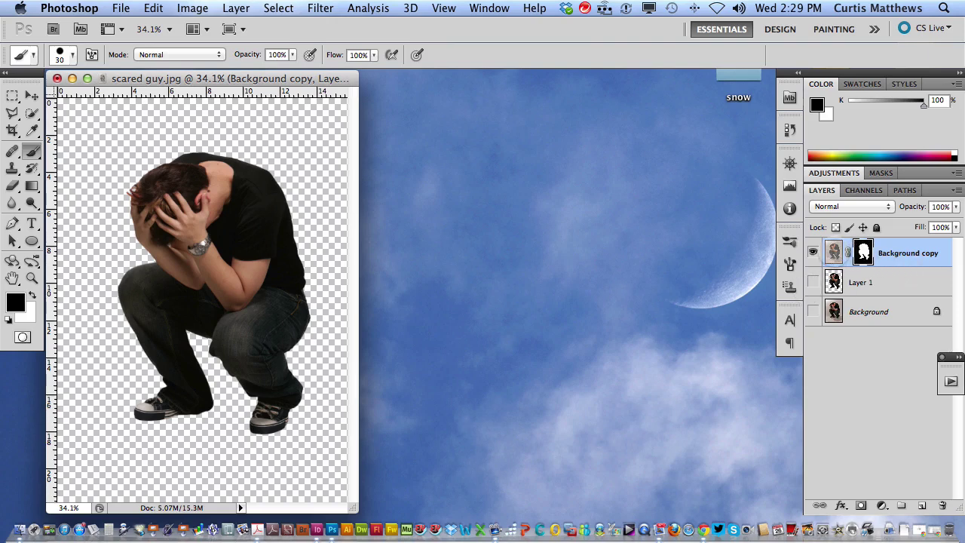
# Target the Background copy image instead of its mask, reset the colors to default, try a black stroke beside the man, and undo it
pyautogui.click(833, 252)
pyautogui.click(863, 253)
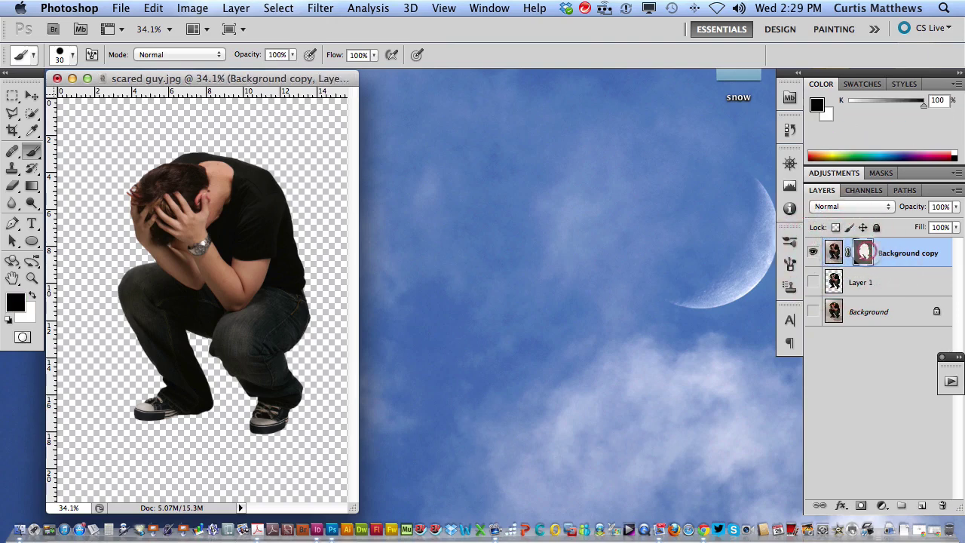
pyautogui.click(833, 253)
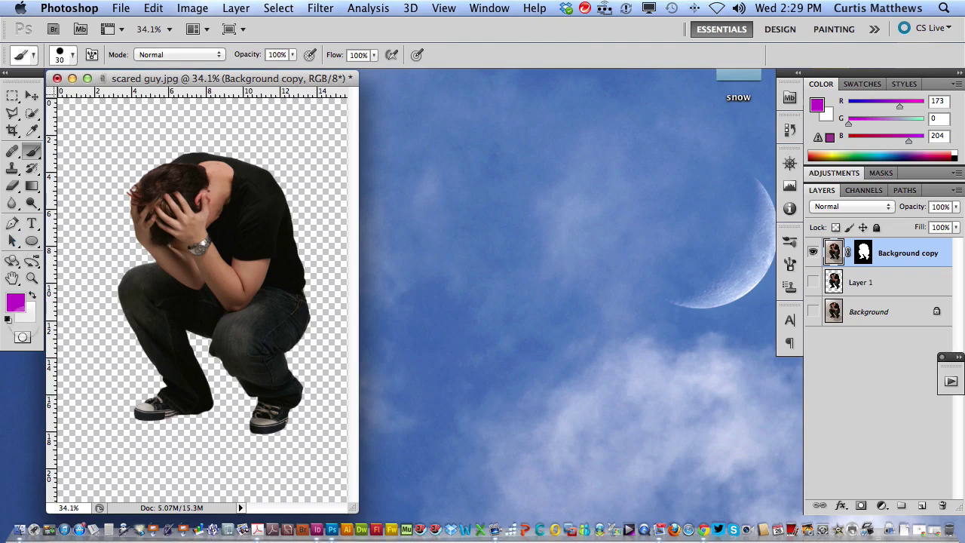
pyautogui.click(8, 319)
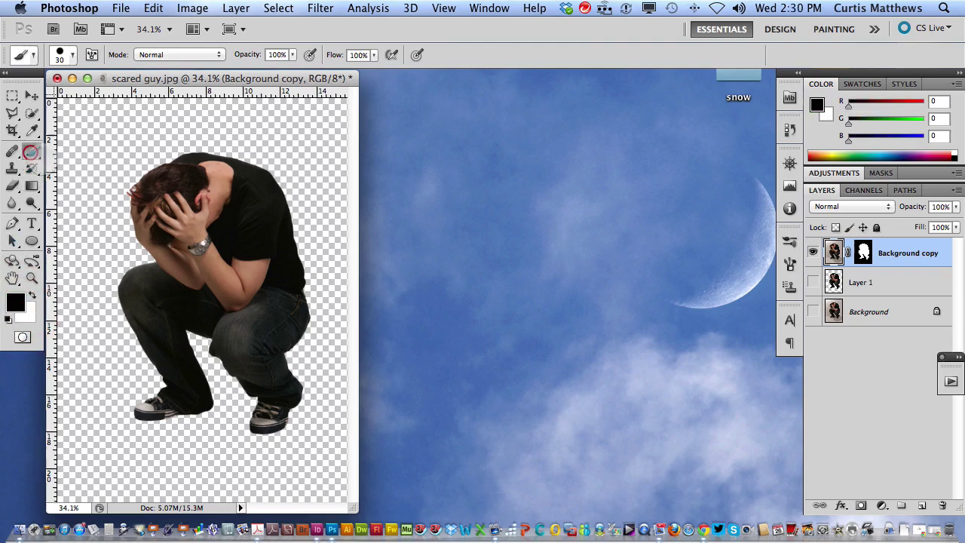
pyautogui.moveTo(113, 282)
pyautogui.mouseDown()
pyautogui.moveTo(103, 305)
pyautogui.moveTo(109, 379)
pyautogui.moveTo(77, 402)
pyautogui.mouseUp()
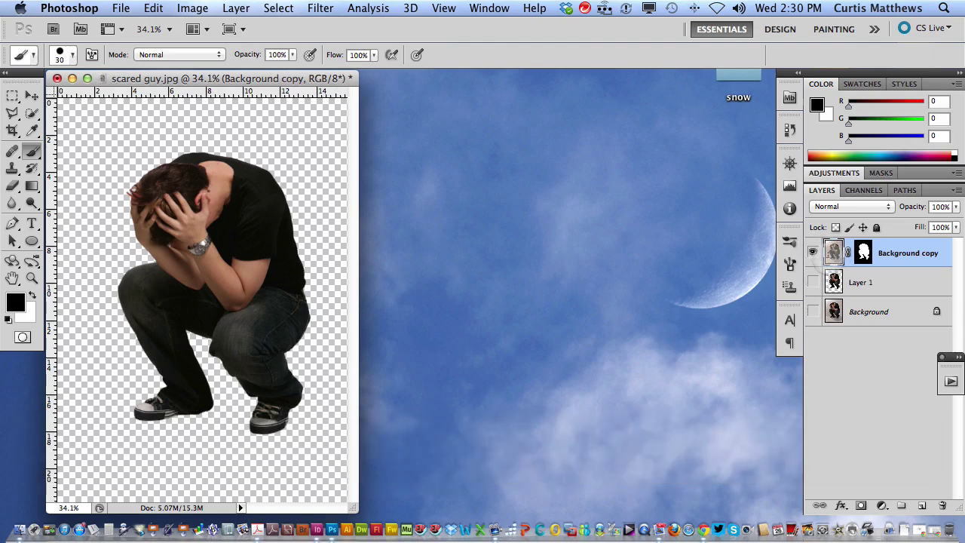
pyautogui.press('super+z')
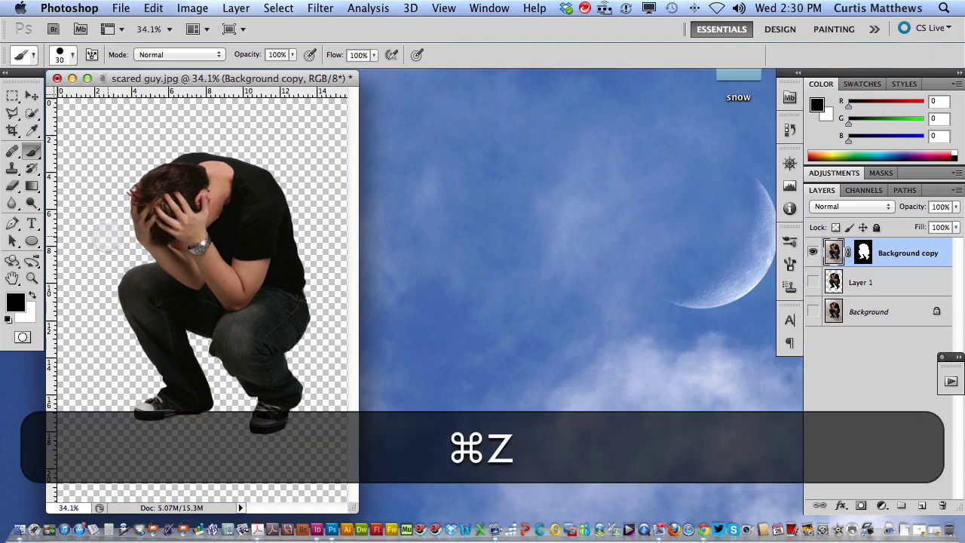
# Enlarge the brush to 175 px, try a black stroke on the layer image from the front shoe up past the back, and undo it
pyautogui.press(']')
pyautogui.press(']')
pyautogui.press(']')
pyautogui.press(']')
pyautogui.press(']')
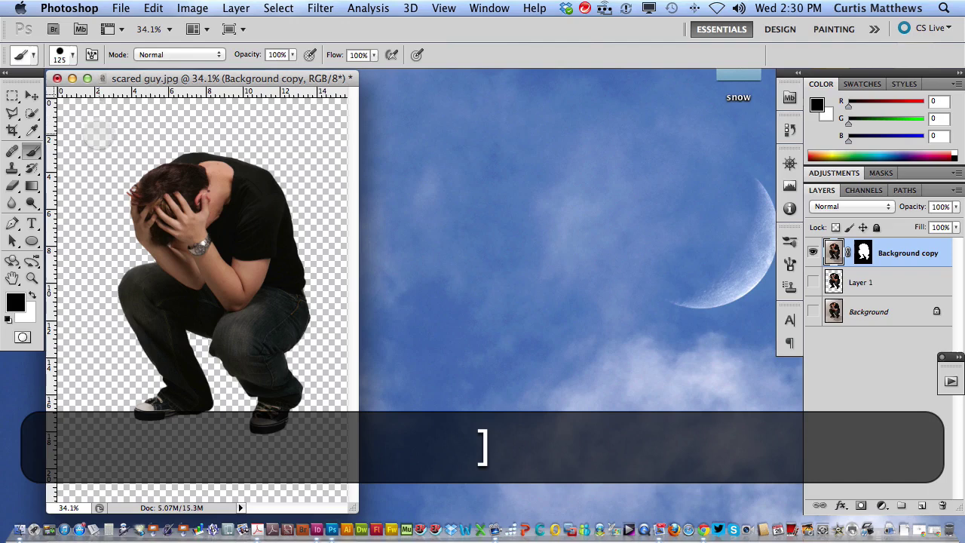
pyautogui.press(']')
pyautogui.press(']')
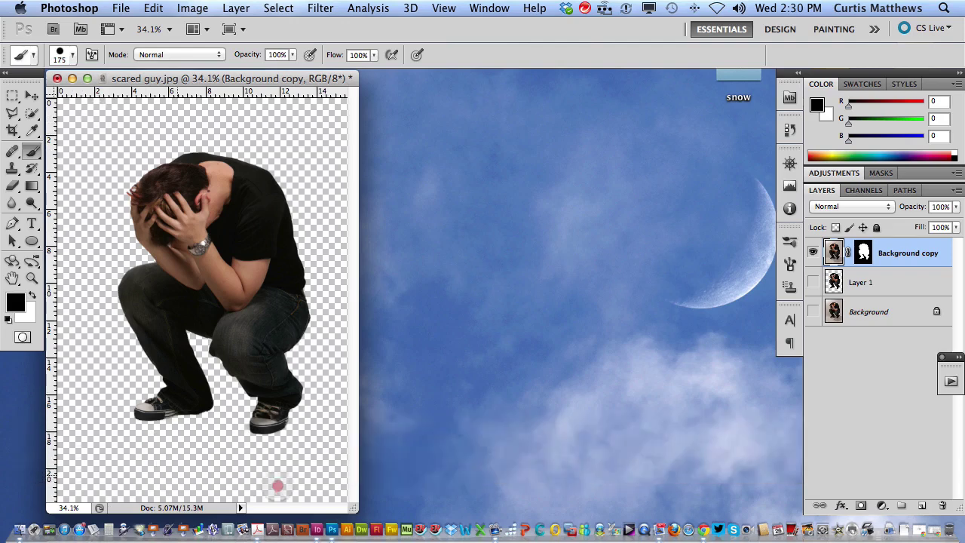
pyautogui.moveTo(270, 413)
pyautogui.mouseDown()
pyautogui.moveTo(108, 352)
pyautogui.moveTo(193, 280)
pyautogui.moveTo(231, 167)
pyautogui.moveTo(328, 225)
pyautogui.mouseUp()
pyautogui.press('super+z')
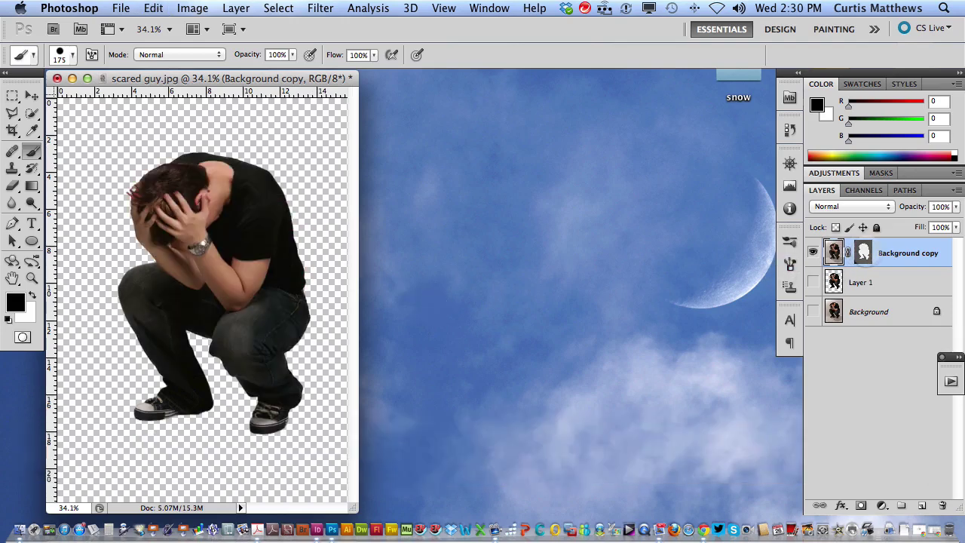
# Switch to the Background copy mask and back to its image, and open the Save As dialog for the document
pyautogui.click(863, 253)
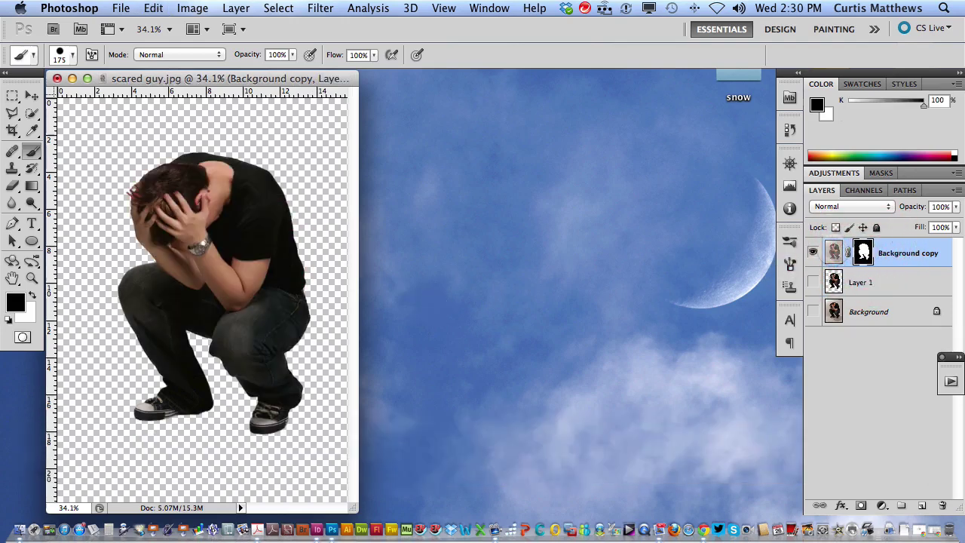
pyautogui.click(834, 253)
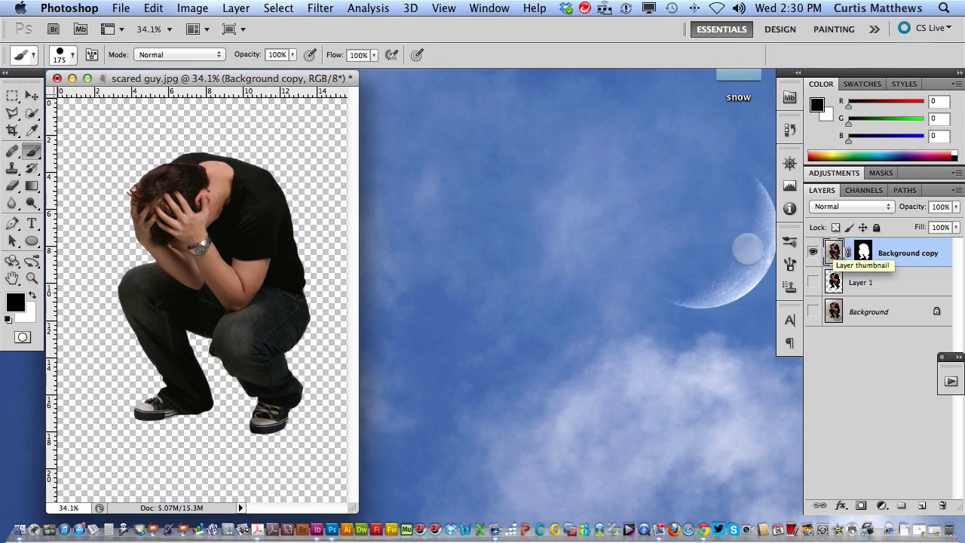
pyautogui.click(121, 7)
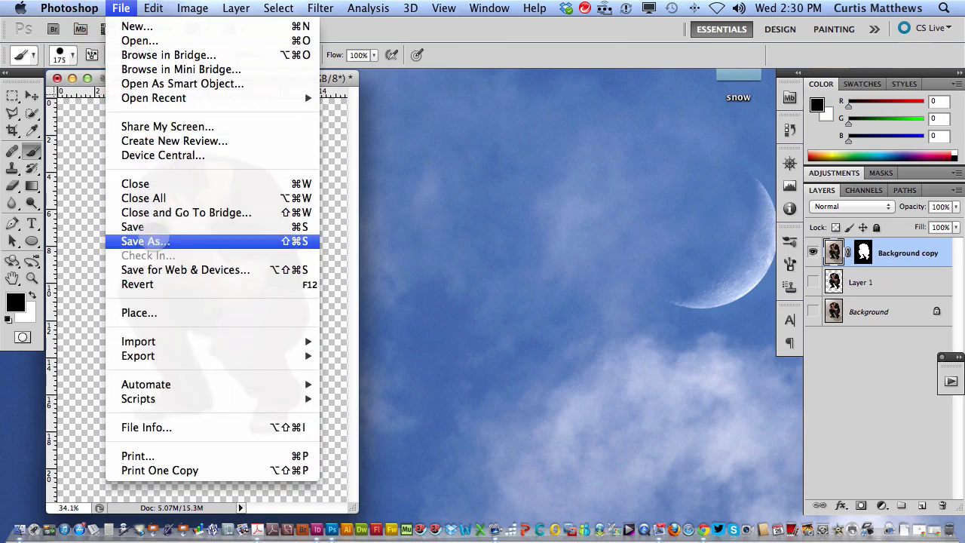
pyautogui.click(153, 240)
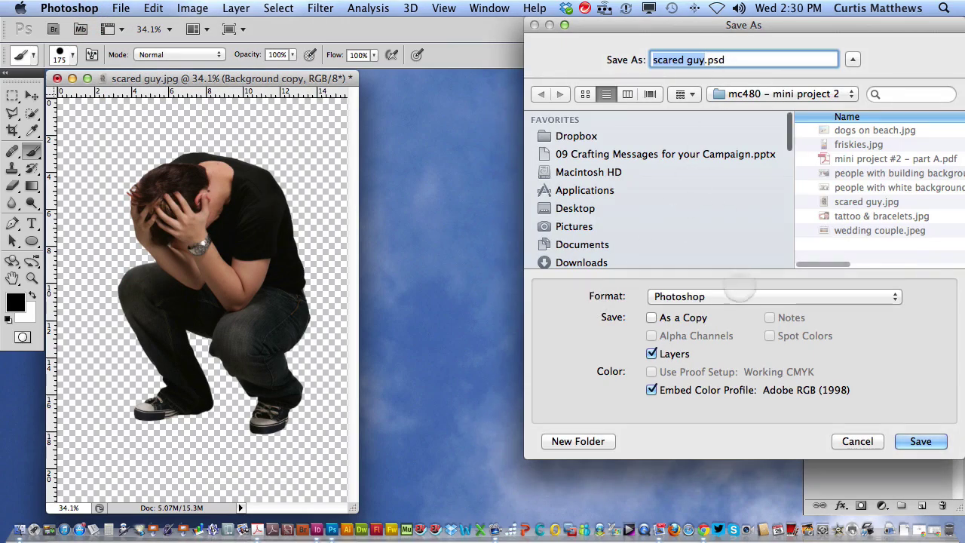